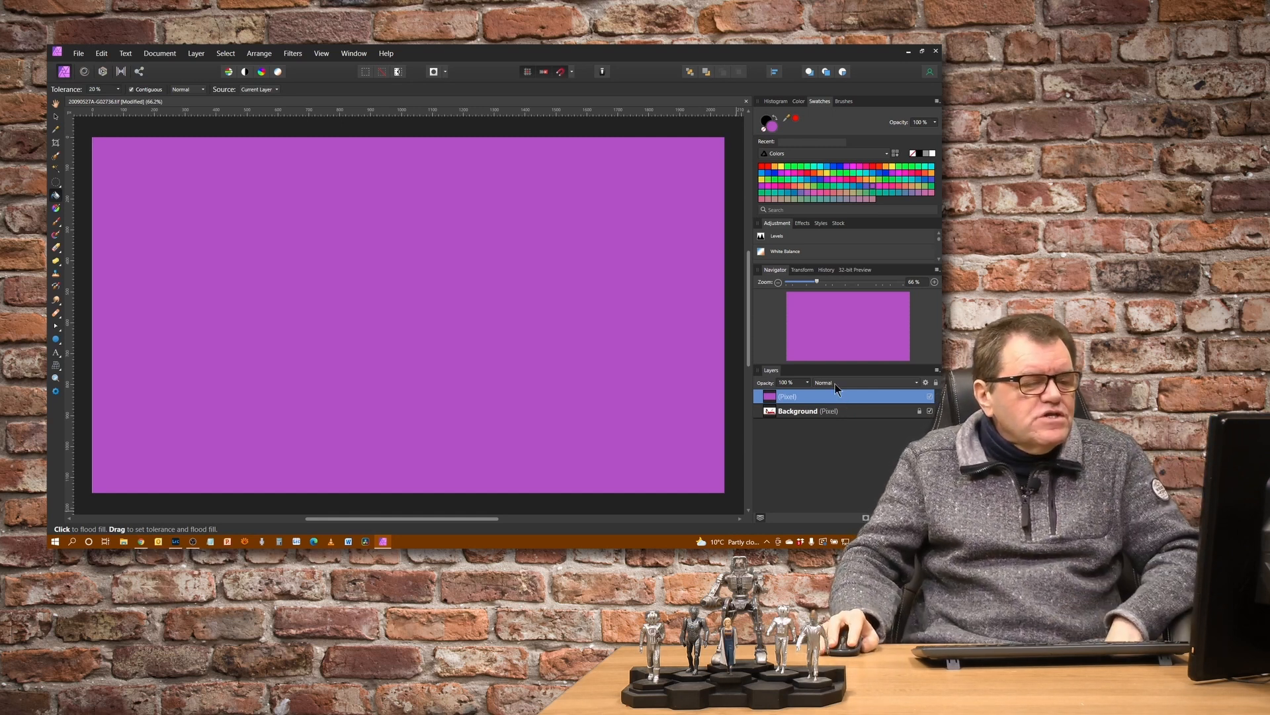
- Set the purple pixel layer's blend mode to Color and hide the layer
click(836, 388)
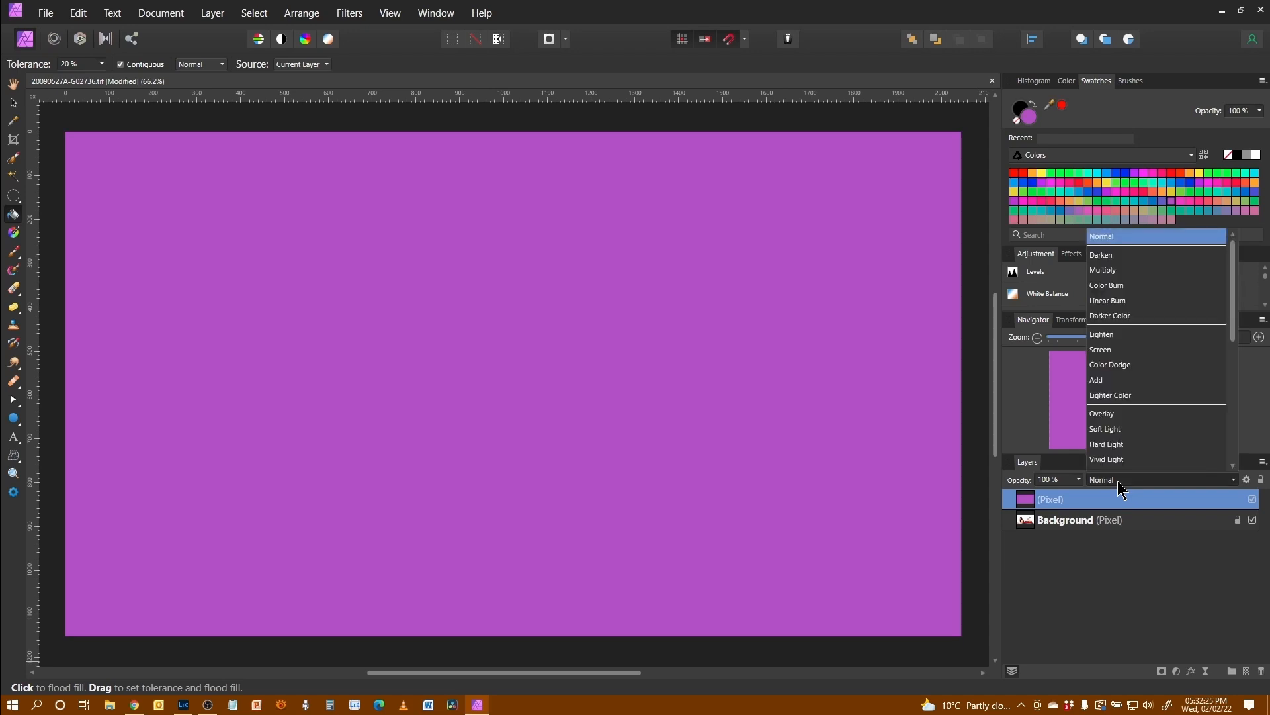
scroll(1128, 430, down, 6)
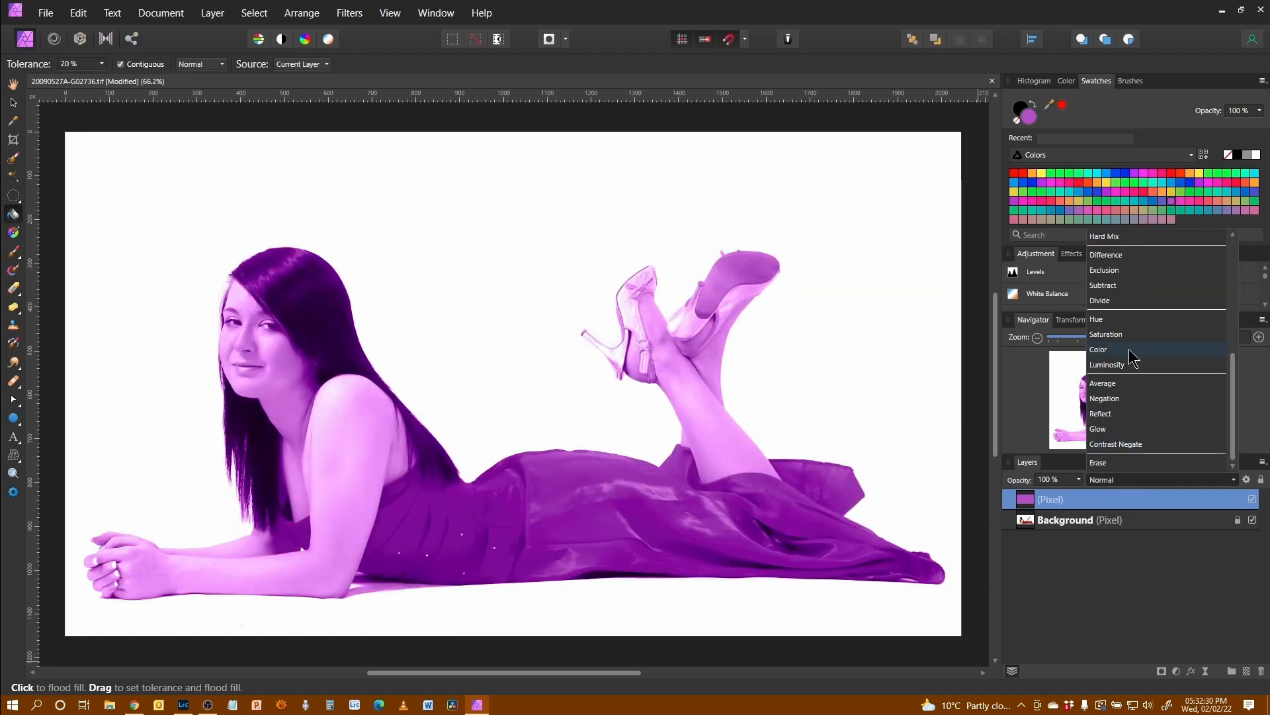
click(1129, 351)
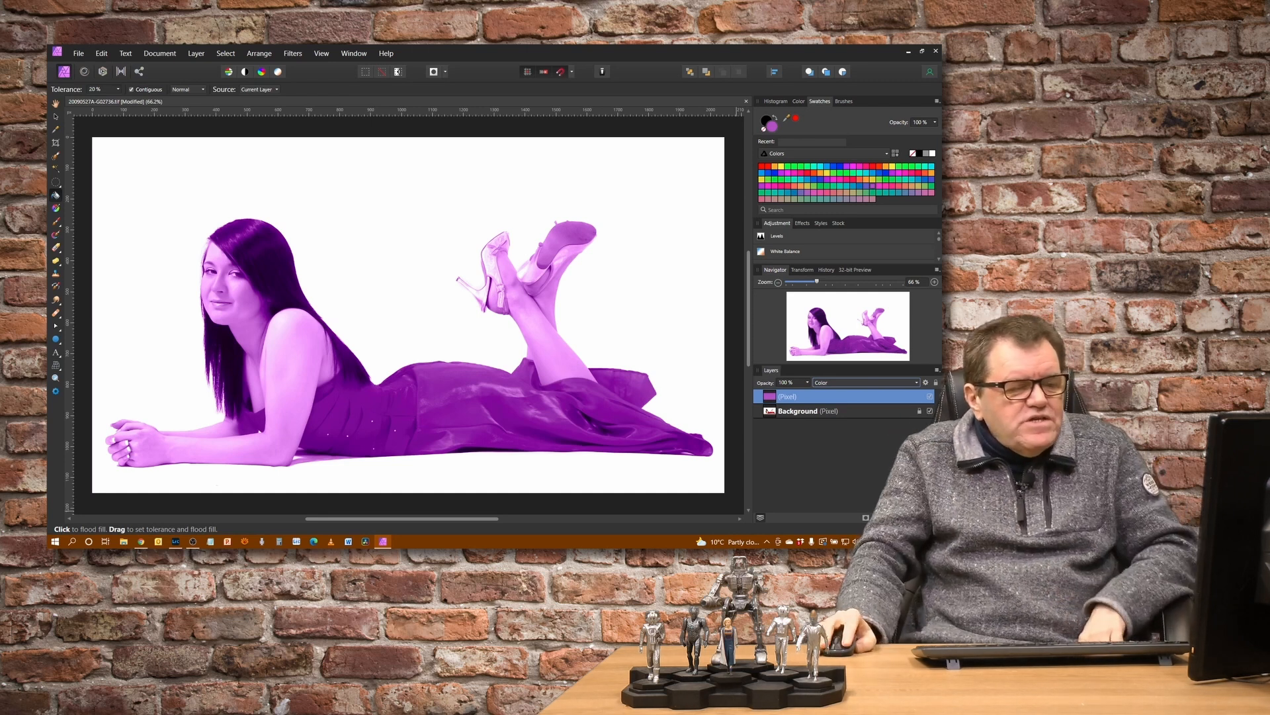
click(930, 397)
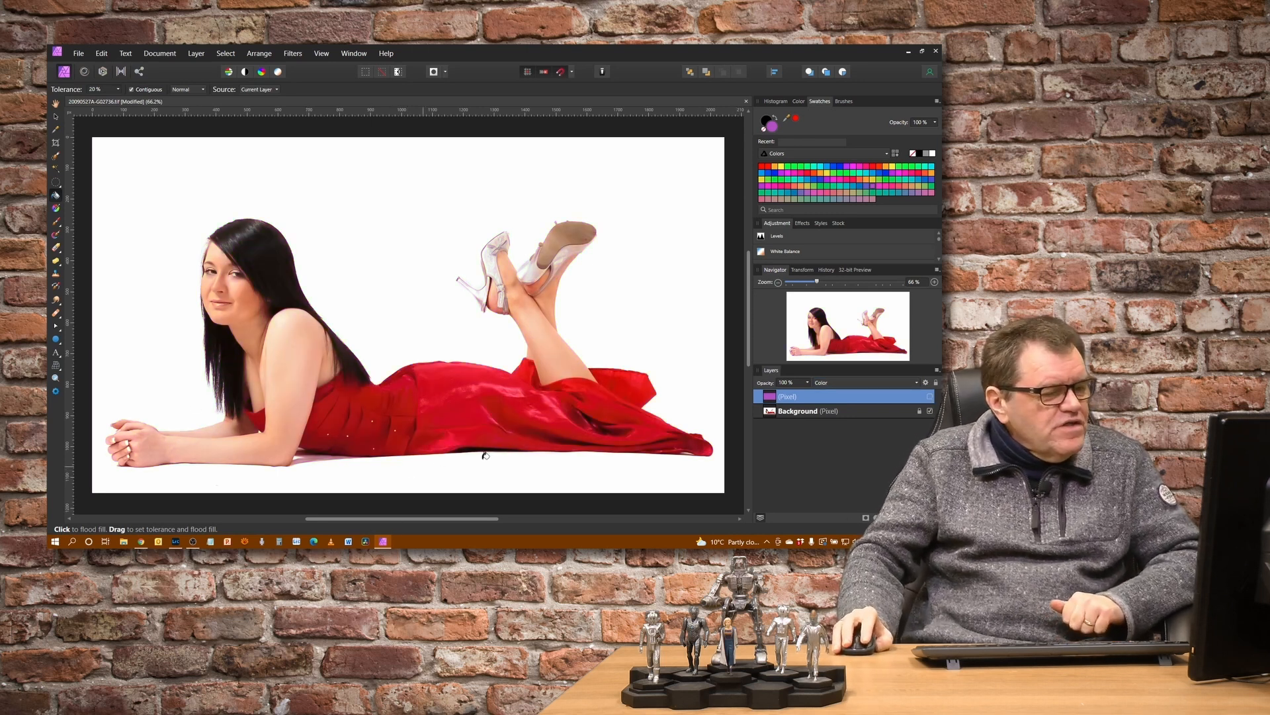
key(v)
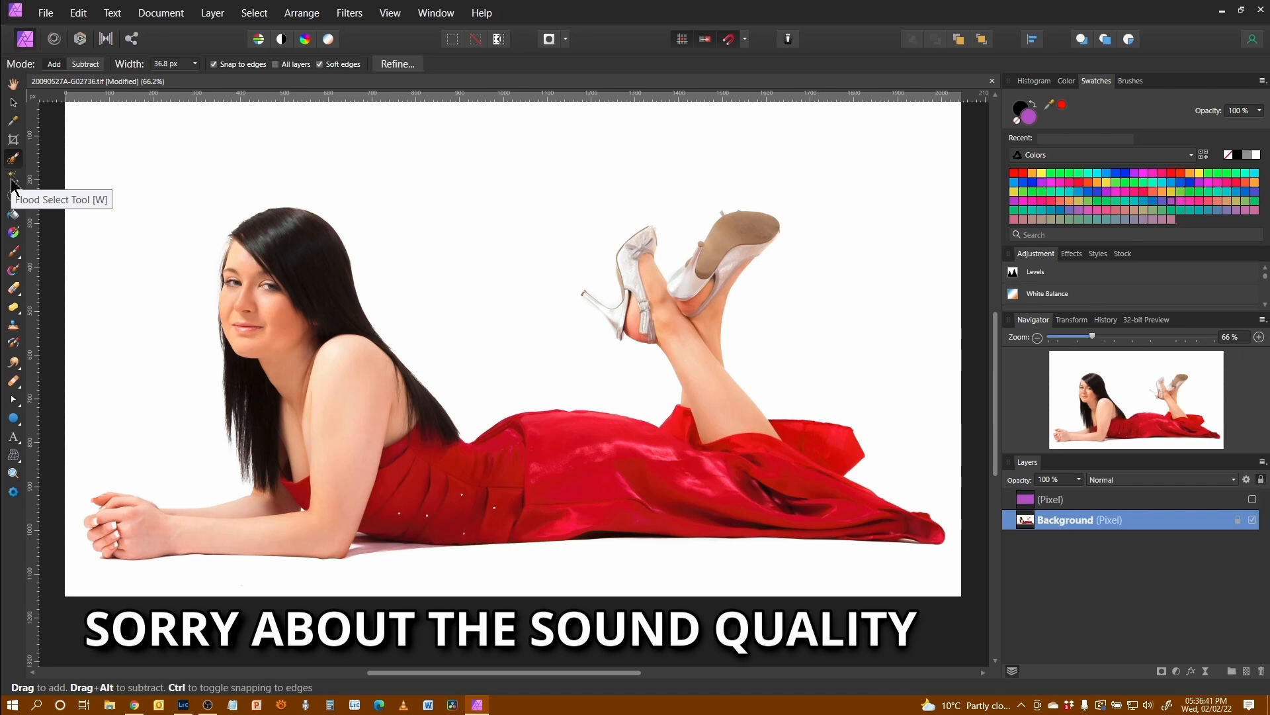
- Flood-select the red dress on the Background layer, using Add mode to include its remaining folds and bodice areas
click(12, 180)
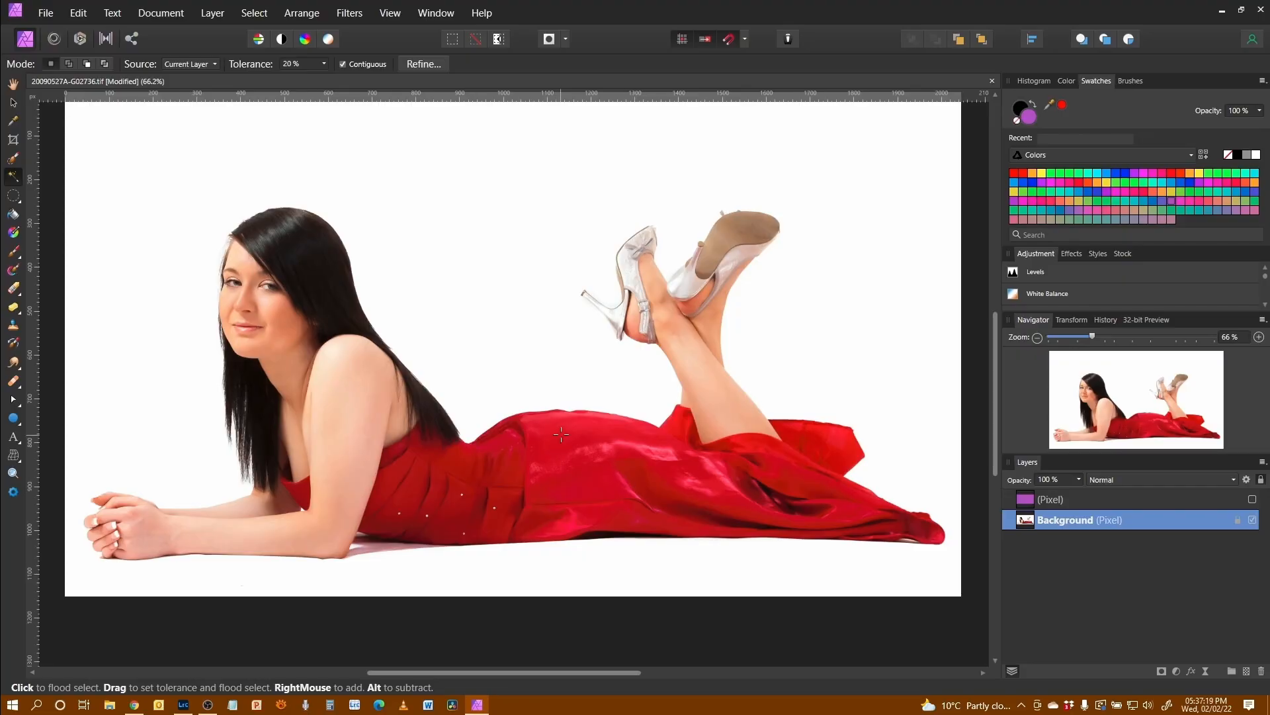
drag(557, 434, 598, 479)
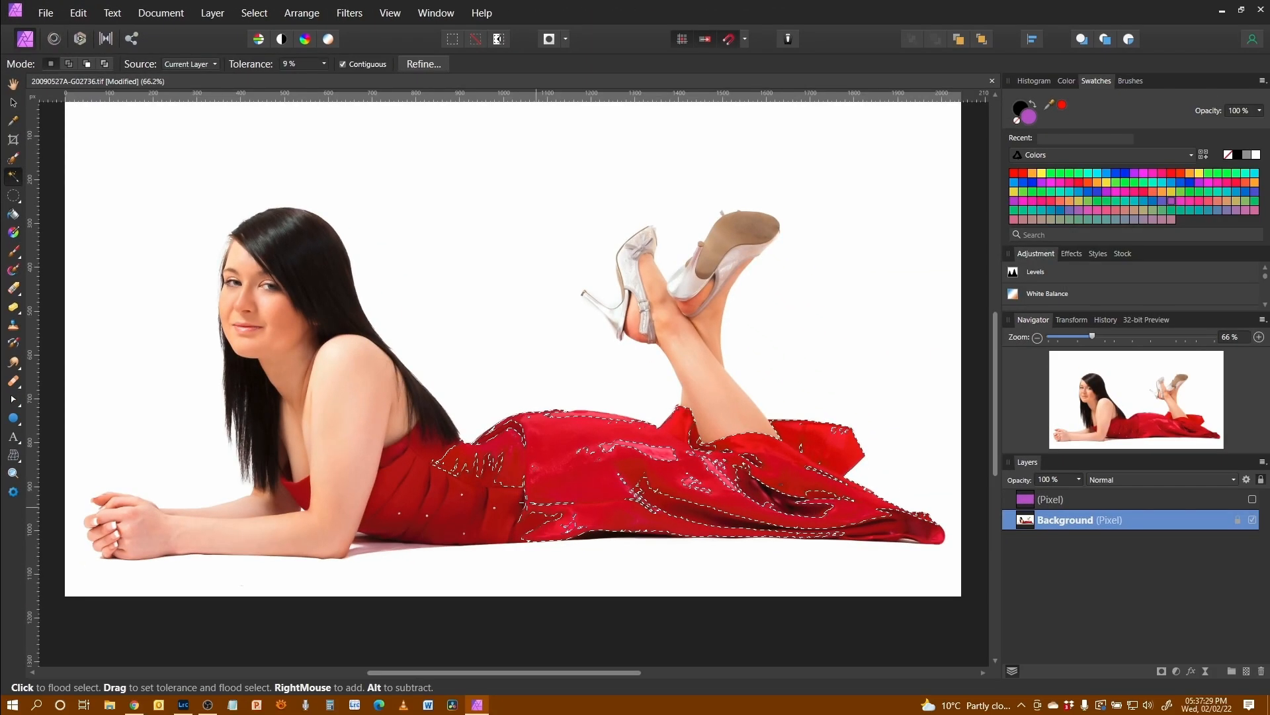
drag(509, 502, 514, 501)
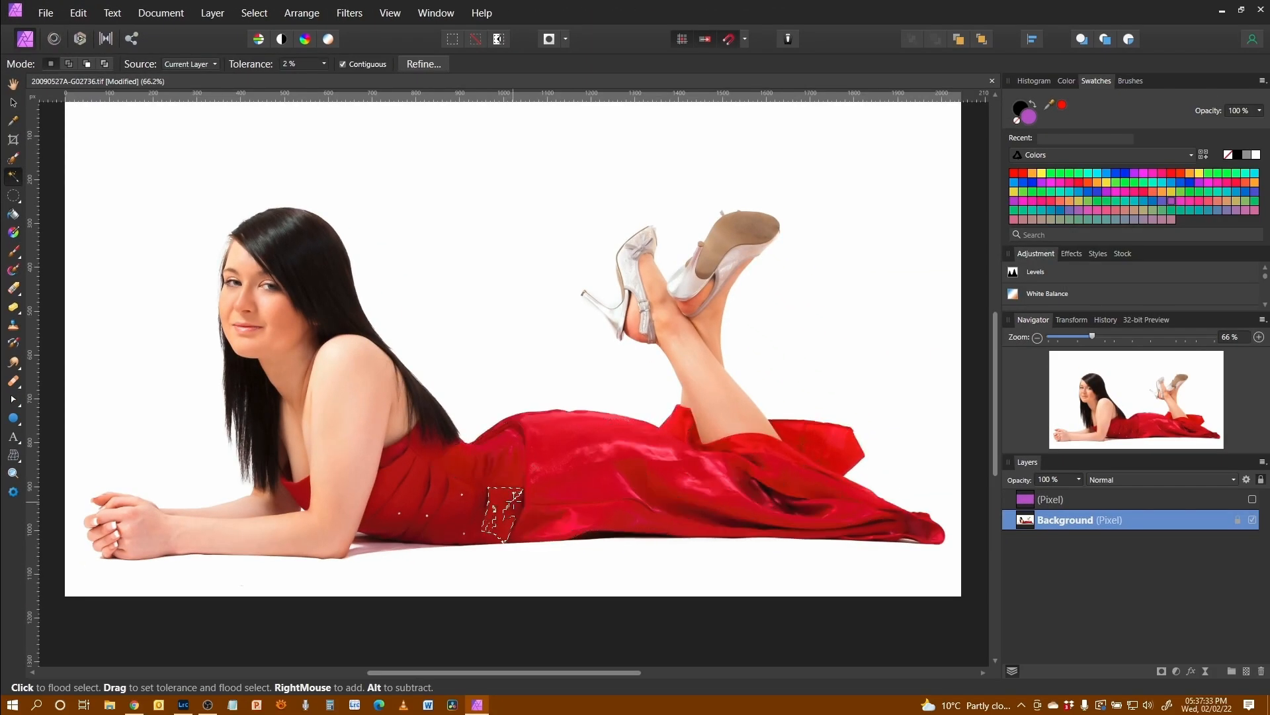
key(ctrl+z)
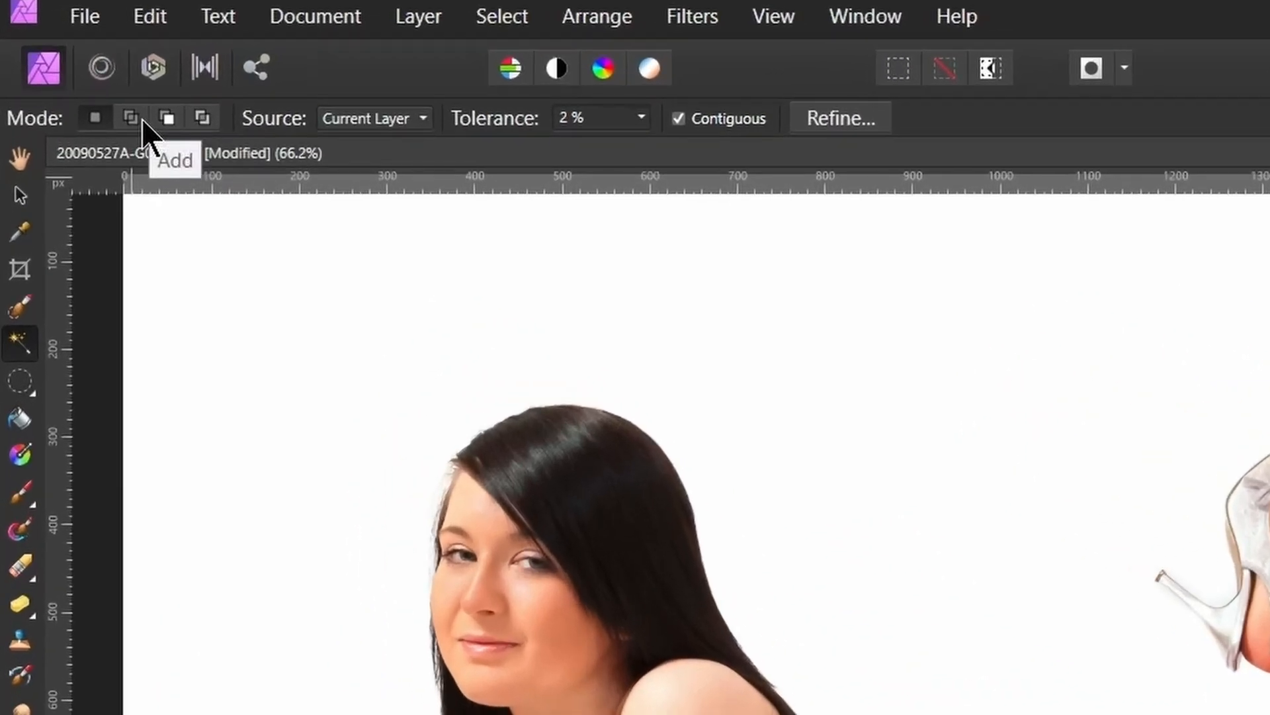
click(137, 117)
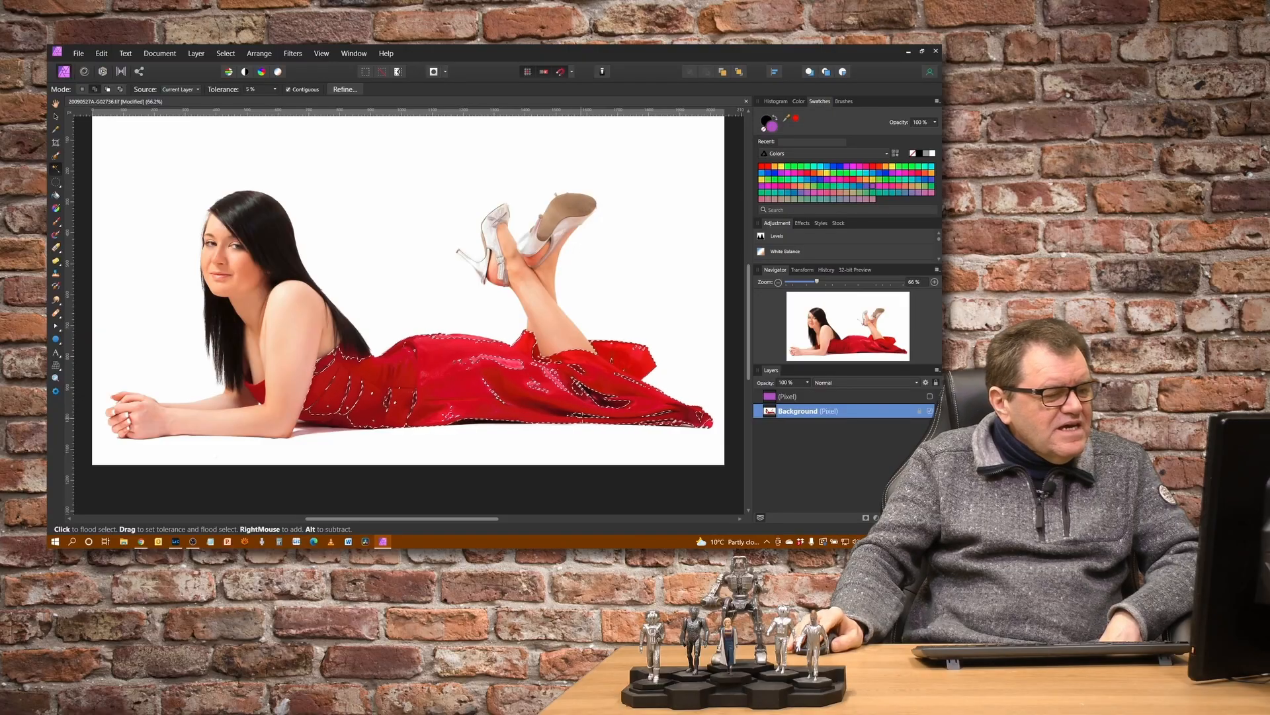
drag(669, 418, 673, 418)
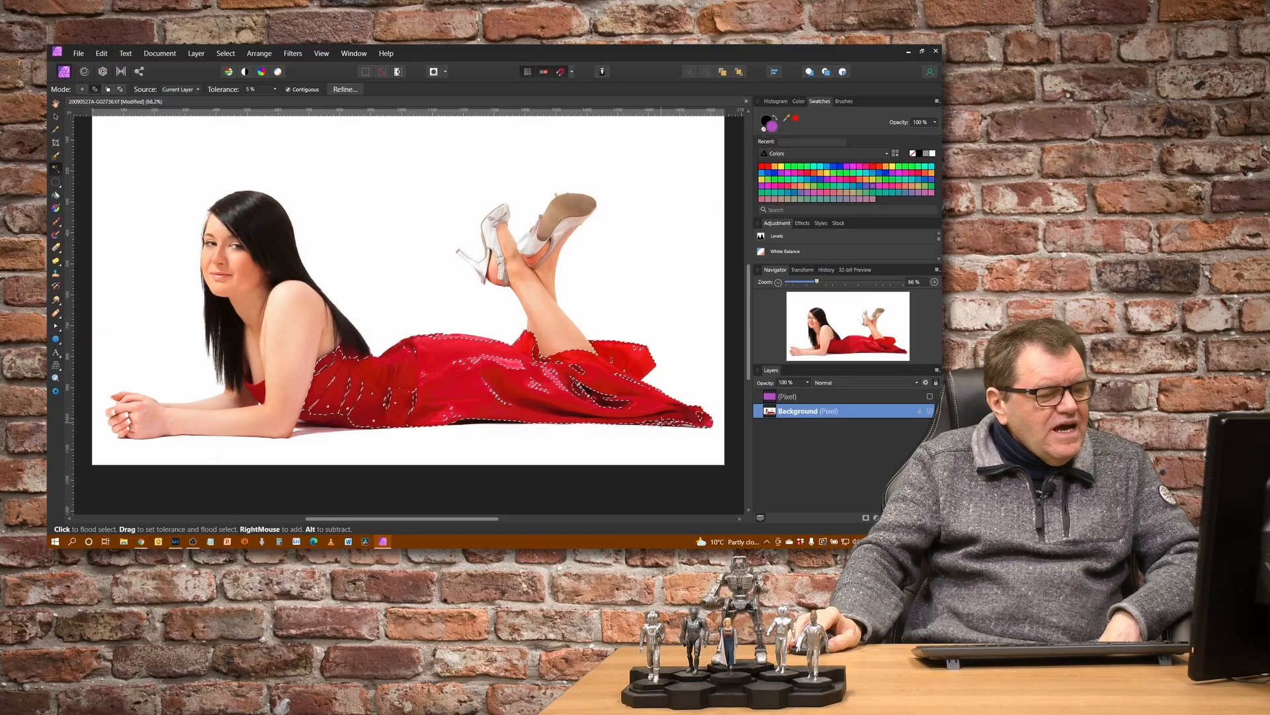
drag(615, 373, 611, 372)
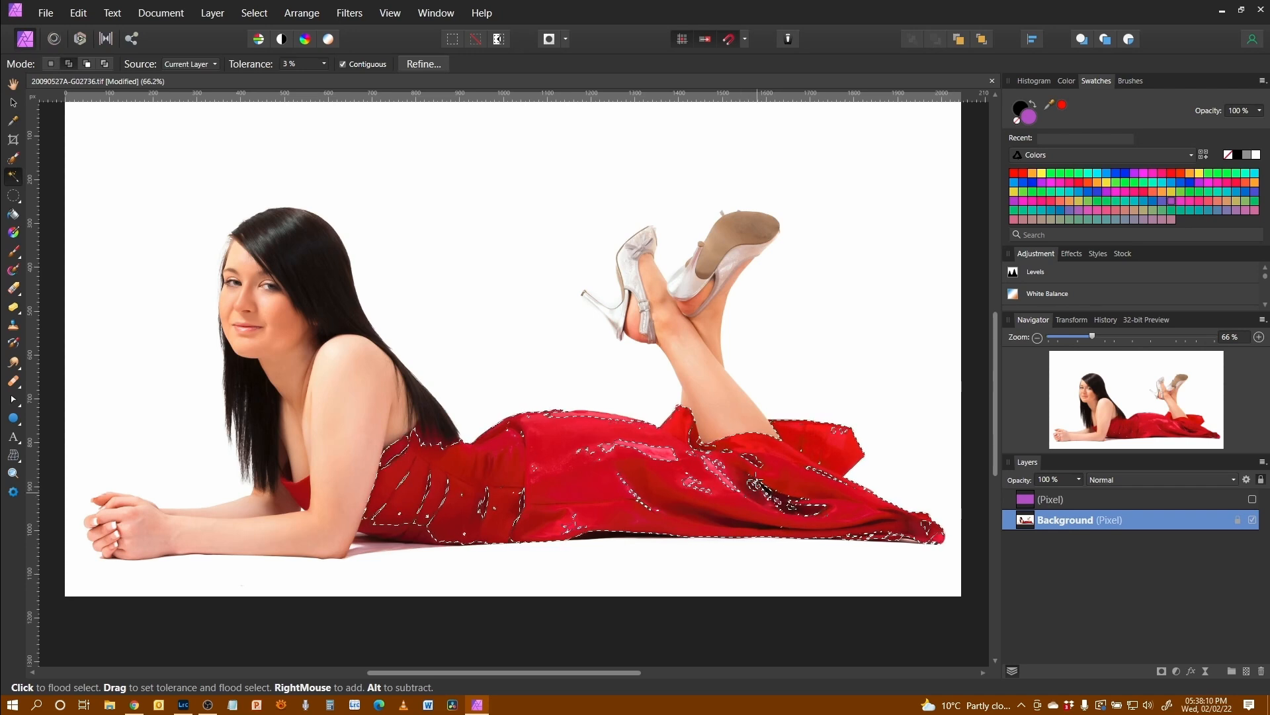
mouse_move(640, 444)
mouse_down()
mouse_move(691, 481)
mouse_move(651, 452)
mouse_up()
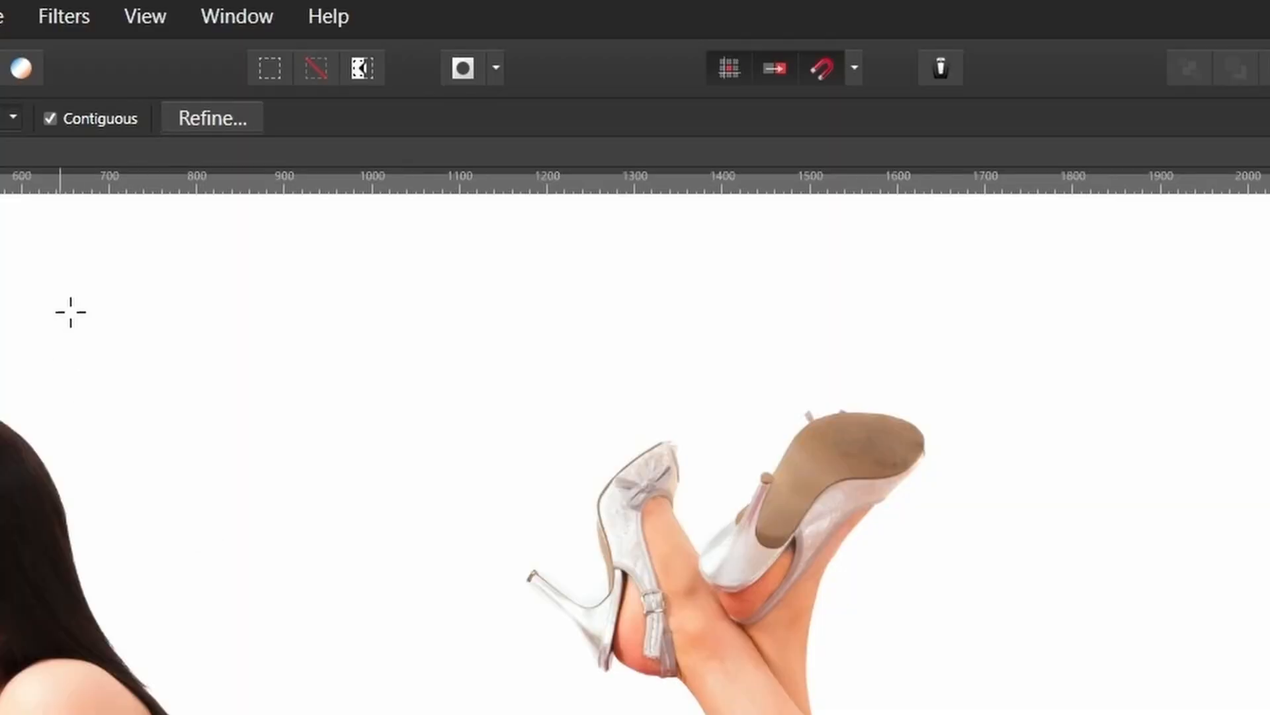
- Turn the dress selection into a quick mask and show the mask as black
click(465, 69)
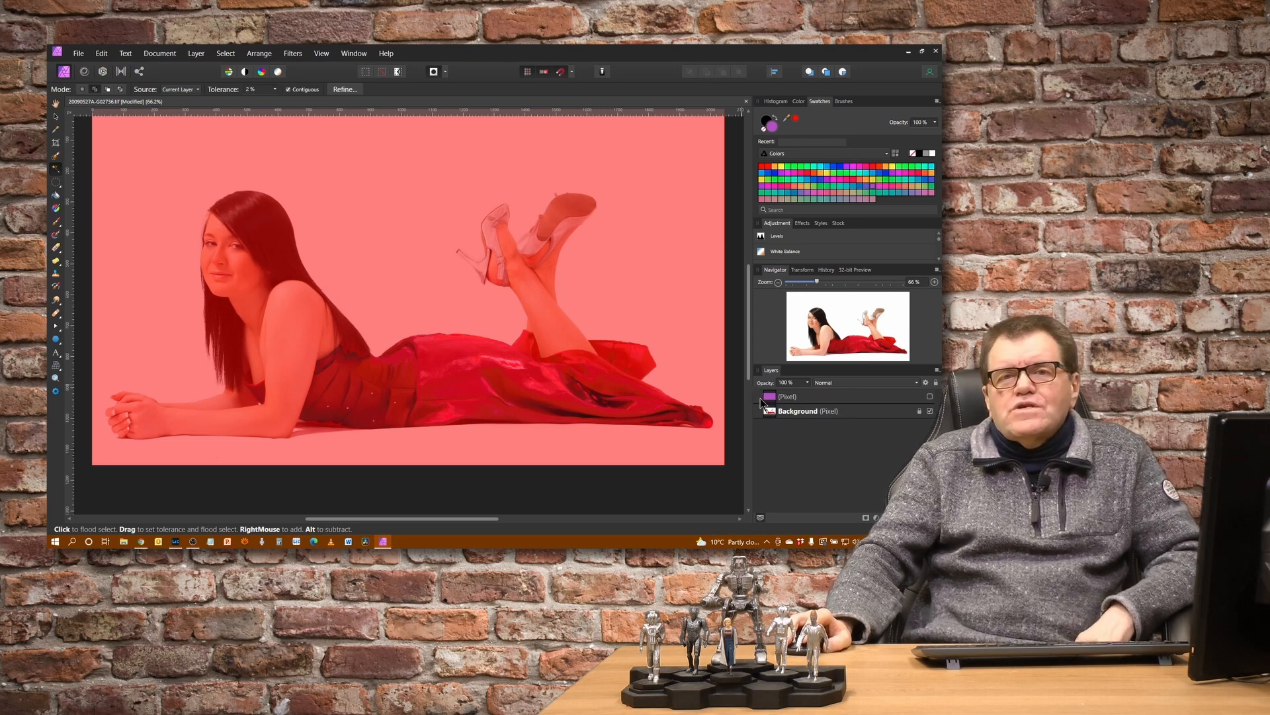
click(445, 73)
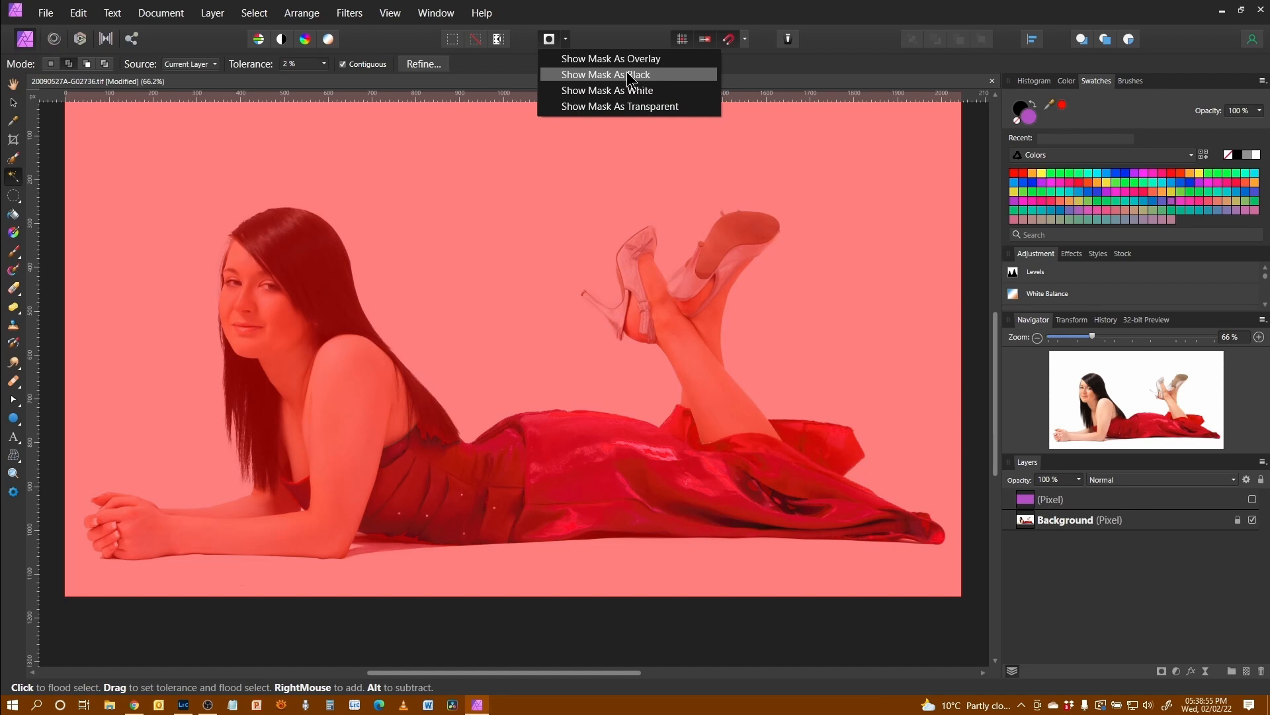
click(630, 78)
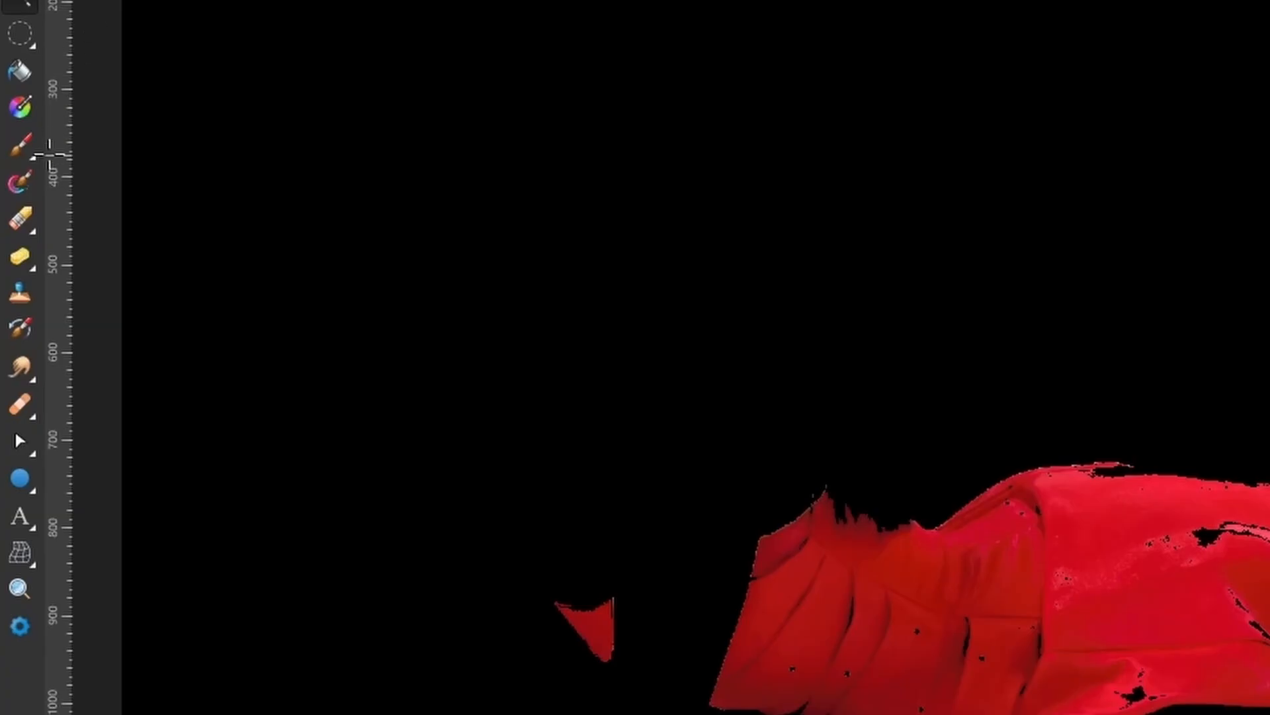
- Paint white into the mask with a 94.9 px brush, filling holes in the dress and covering its trailing and lower edges
click(28, 155)
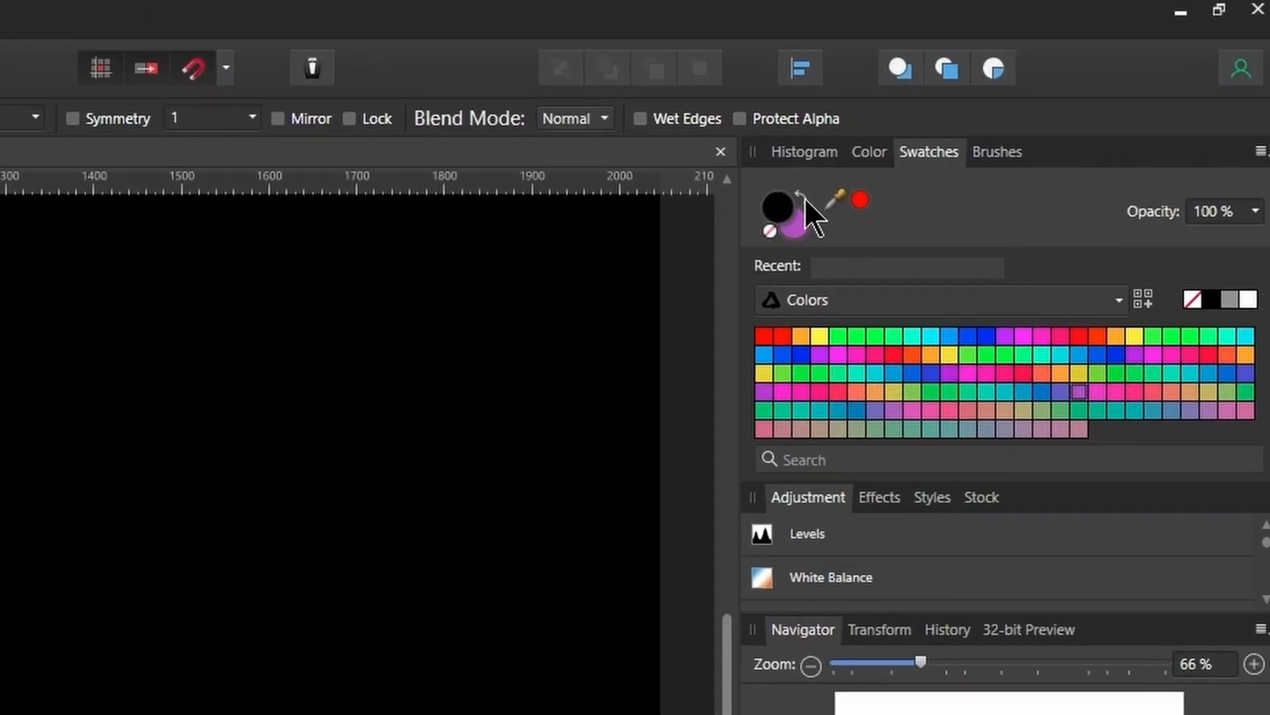
click(1248, 299)
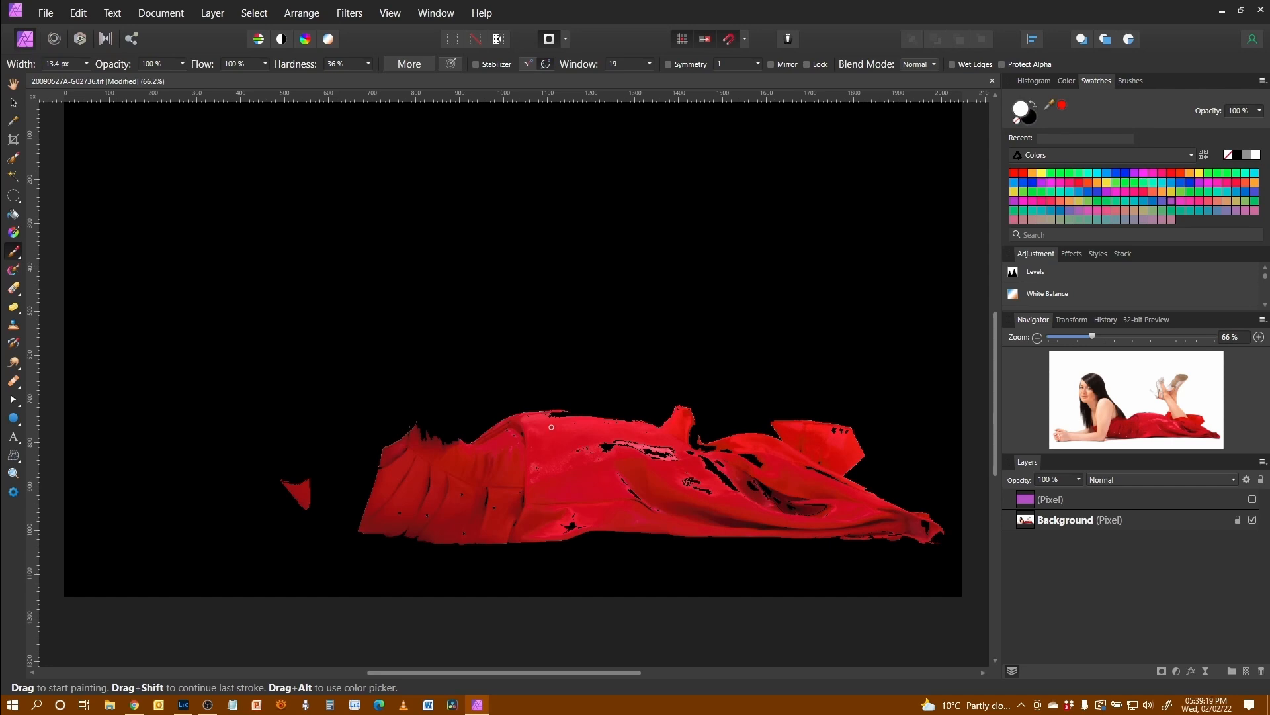
key(bracketright)
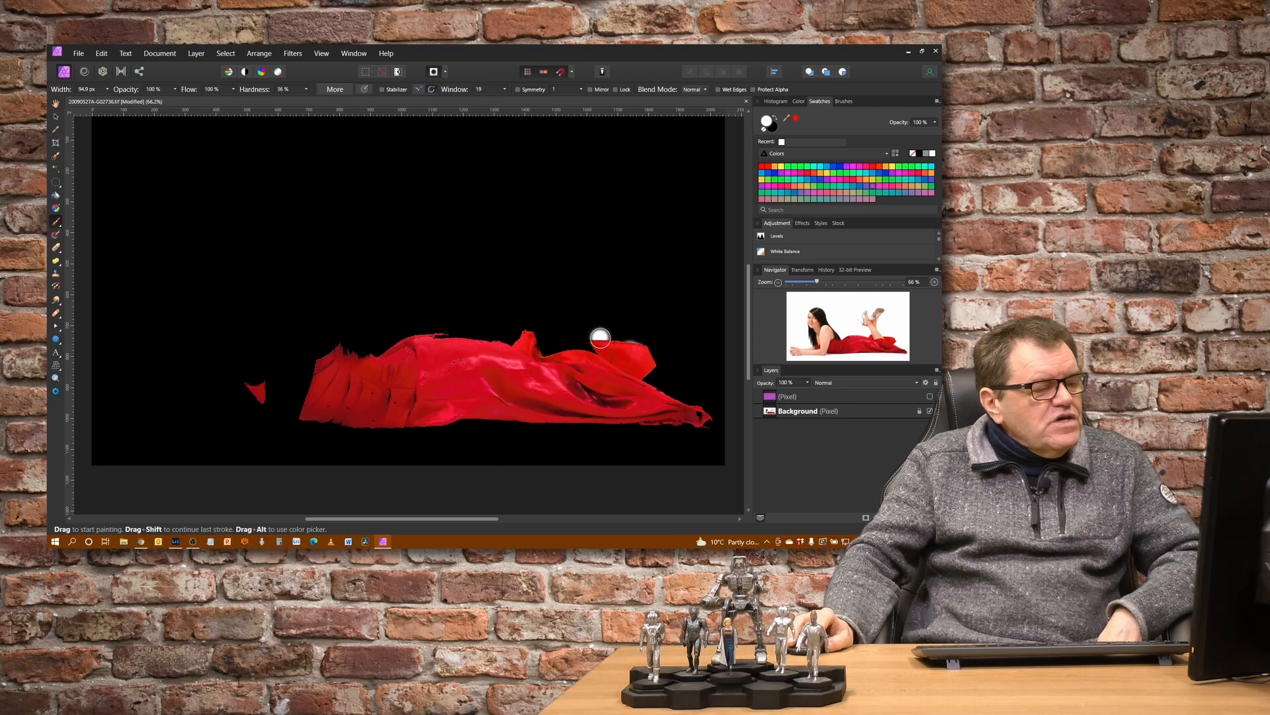
mouse_move(602, 338)
mouse_down()
mouse_move(647, 345)
mouse_move(653, 372)
mouse_up()
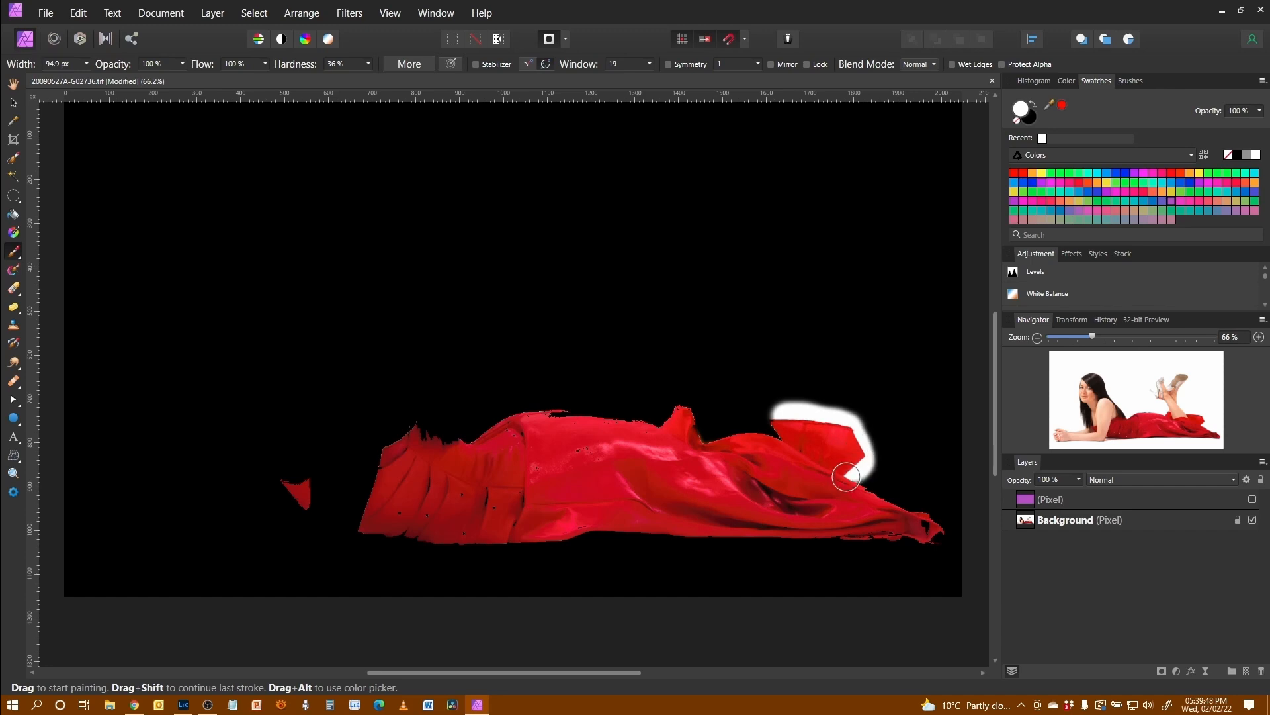
mouse_move(846, 477)
mouse_down()
mouse_move(913, 524)
mouse_move(926, 513)
mouse_move(945, 527)
mouse_move(370, 536)
mouse_up()
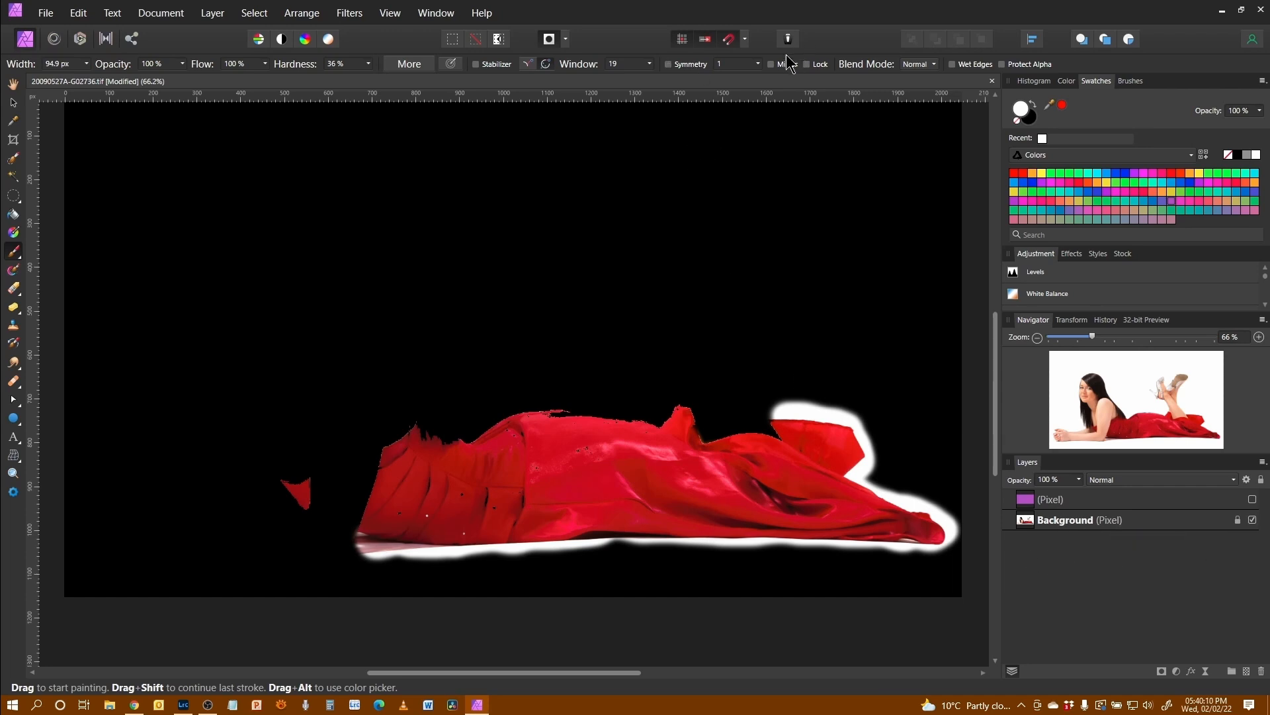
- Check the selection outline outside the quick mask, and paint white along the skirt's upper edge up to the raised fold
click(549, 40)
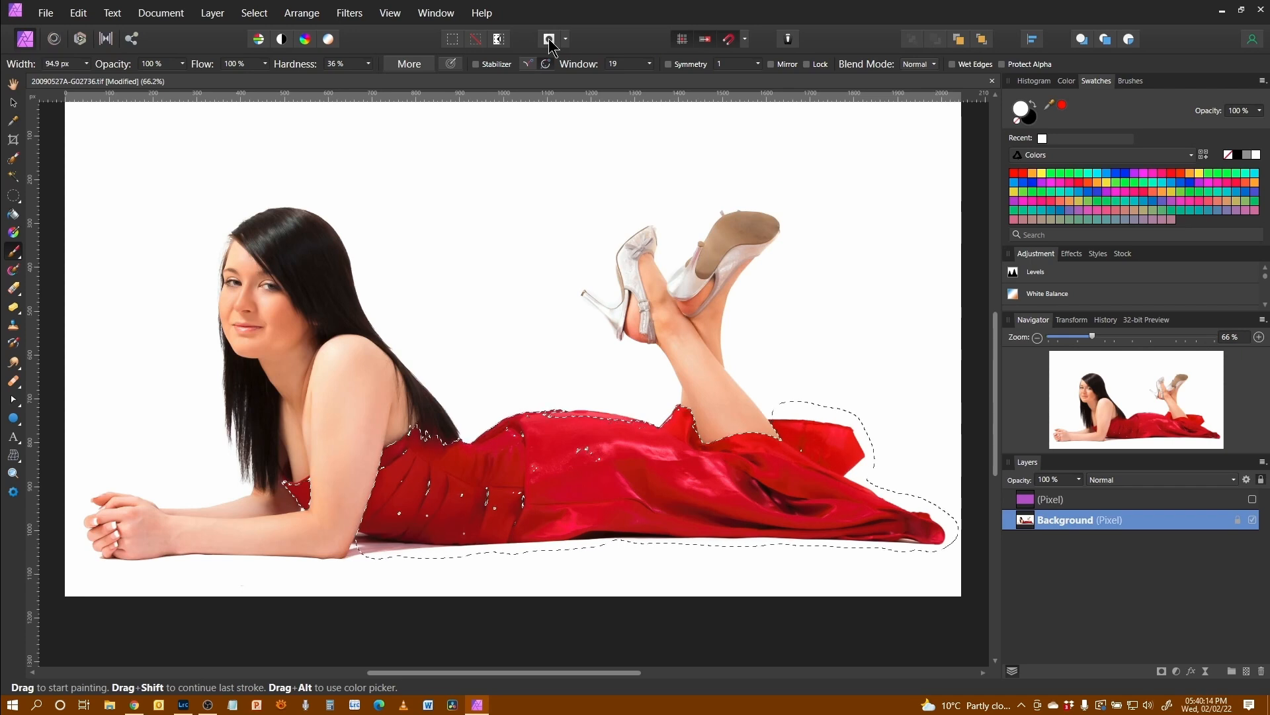
click(549, 40)
mouse_move(476, 438)
mouse_down()
mouse_move(517, 419)
mouse_move(673, 429)
mouse_move(668, 405)
mouse_move(671, 434)
mouse_move(668, 387)
mouse_move(680, 417)
mouse_up()
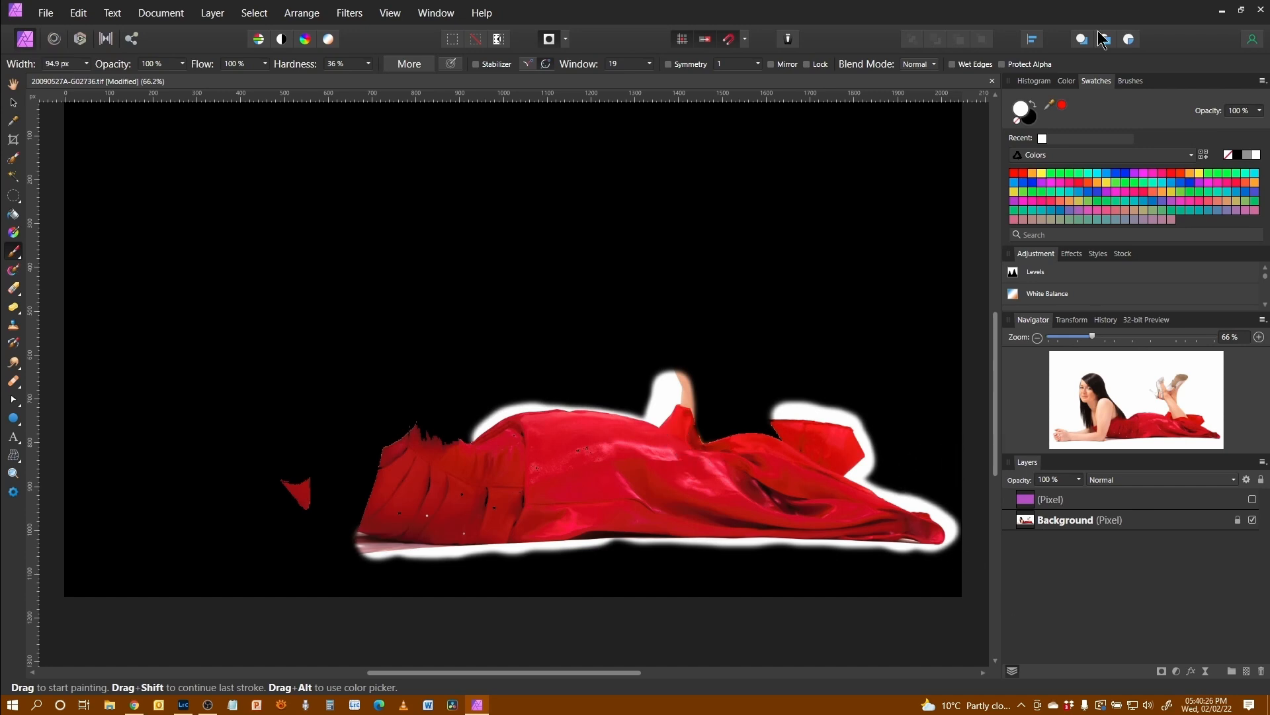
- Swap to black and paint the leg spill out of the mask around the tip of the raised skirt fold
click(1034, 105)
drag(685, 361, 690, 387)
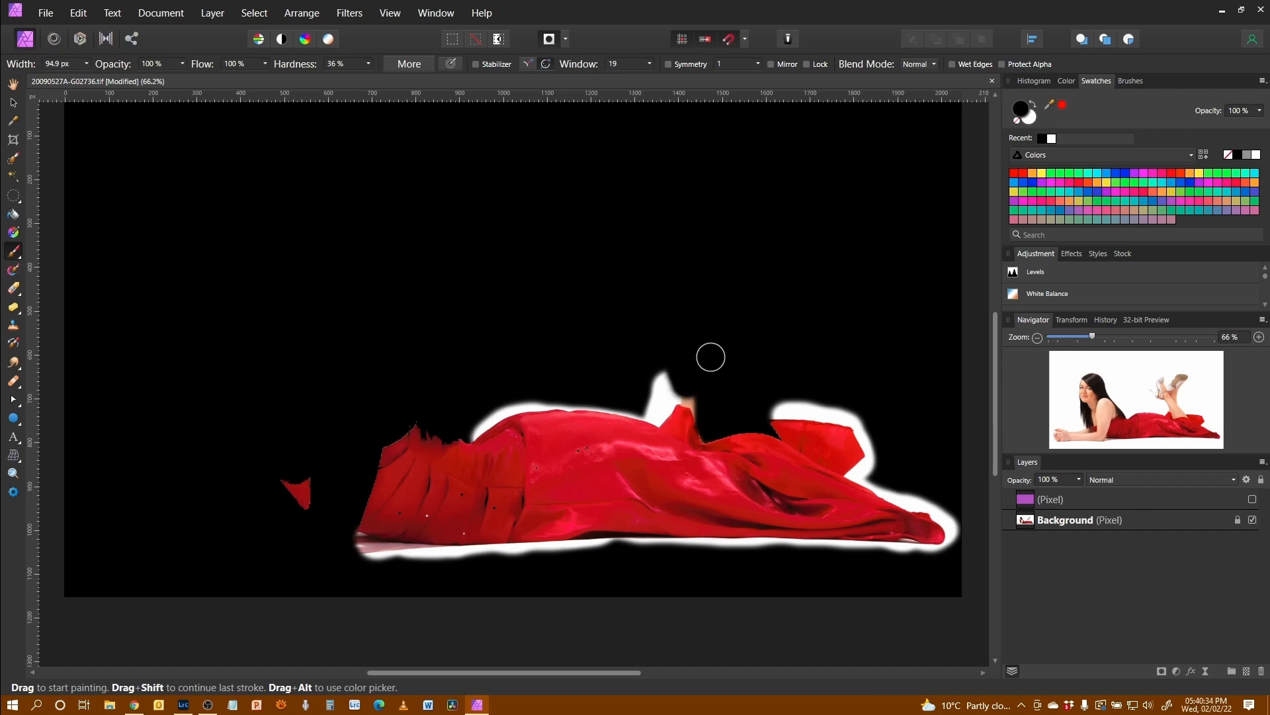
scroll(710, 358, up, 4)
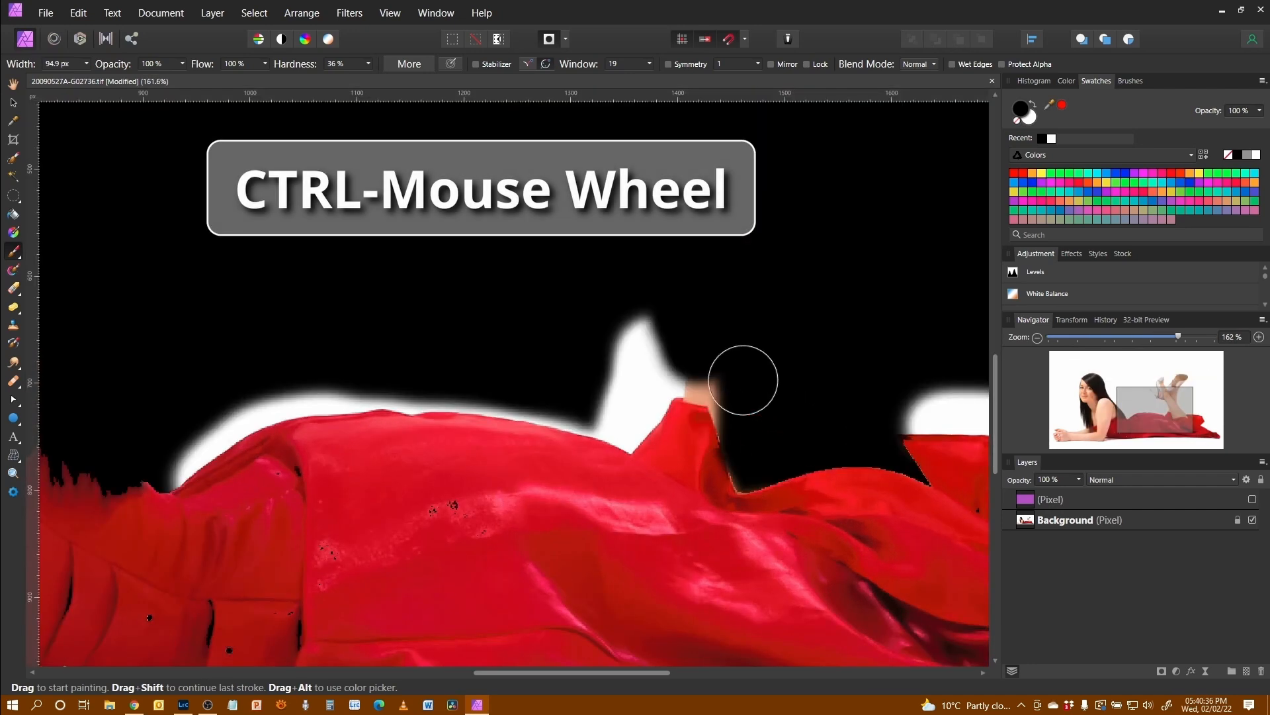
scroll(743, 380, up, 2)
key(])
key(])
key(])
key(])
key(])
mouse_move(673, 367)
mouse_down()
mouse_move(707, 409)
mouse_move(733, 467)
mouse_move(704, 375)
mouse_move(679, 374)
mouse_move(712, 392)
mouse_up()
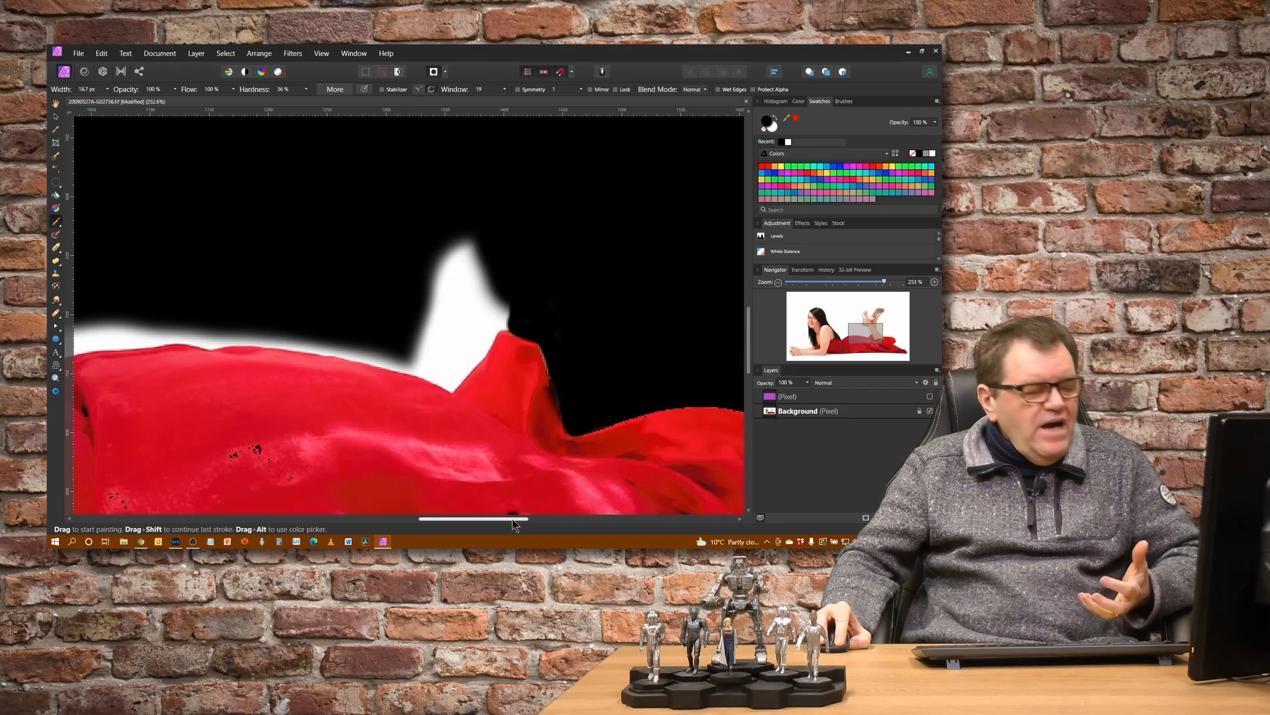
- Paint white with an 18.7 px brush around the edges of the small isolated dress piece at the neckline
drag(512, 519, 413, 533)
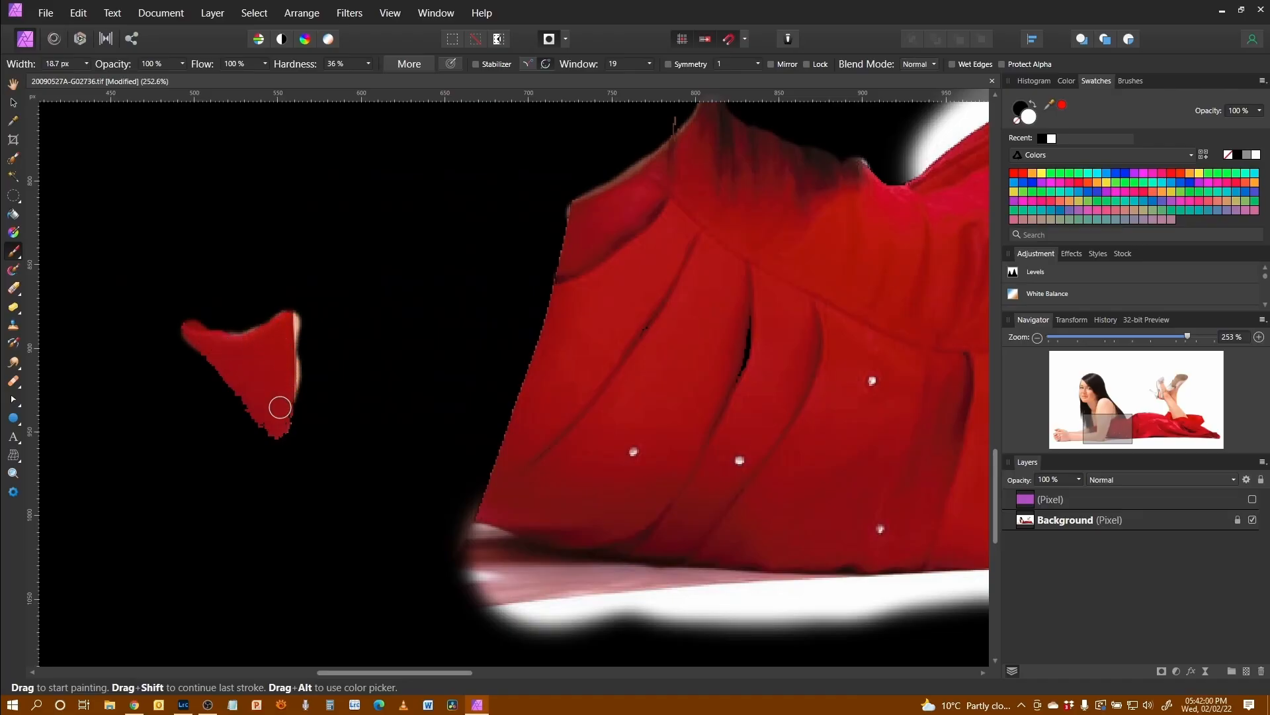
mouse_move(287, 412)
mouse_down()
mouse_move(282, 433)
mouse_move(259, 427)
mouse_move(205, 358)
mouse_up()
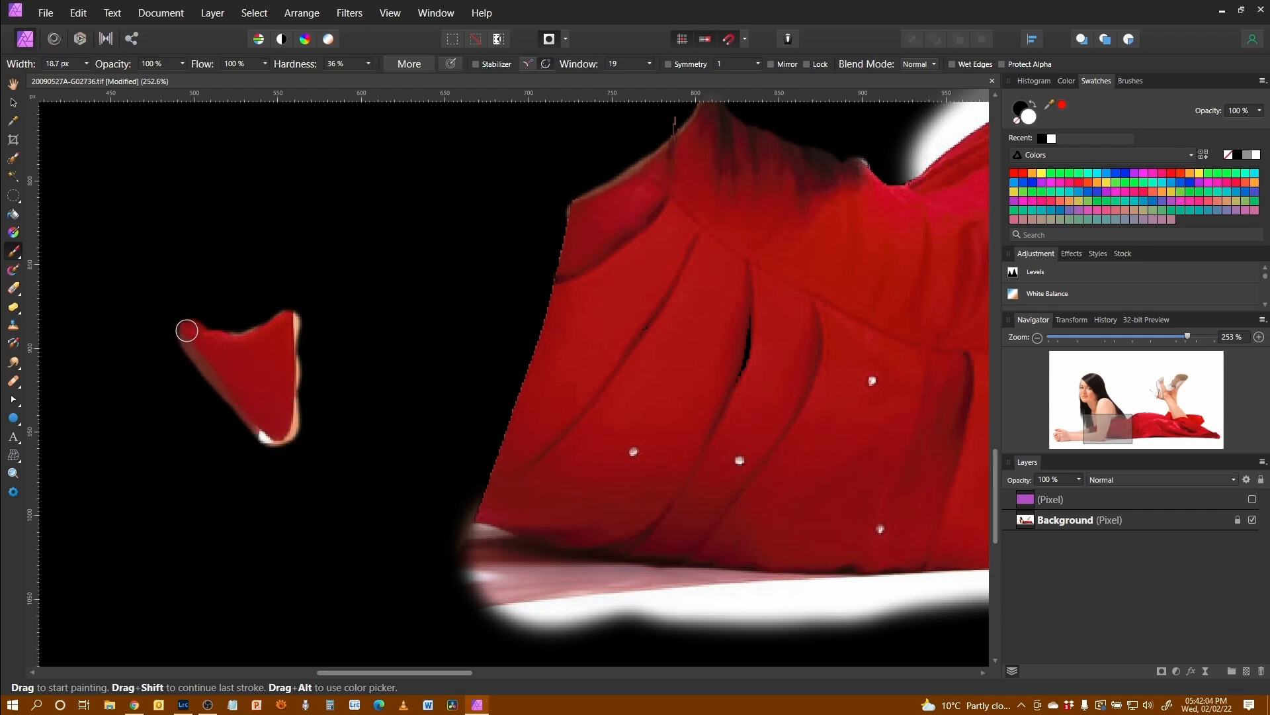
drag(210, 336, 265, 330)
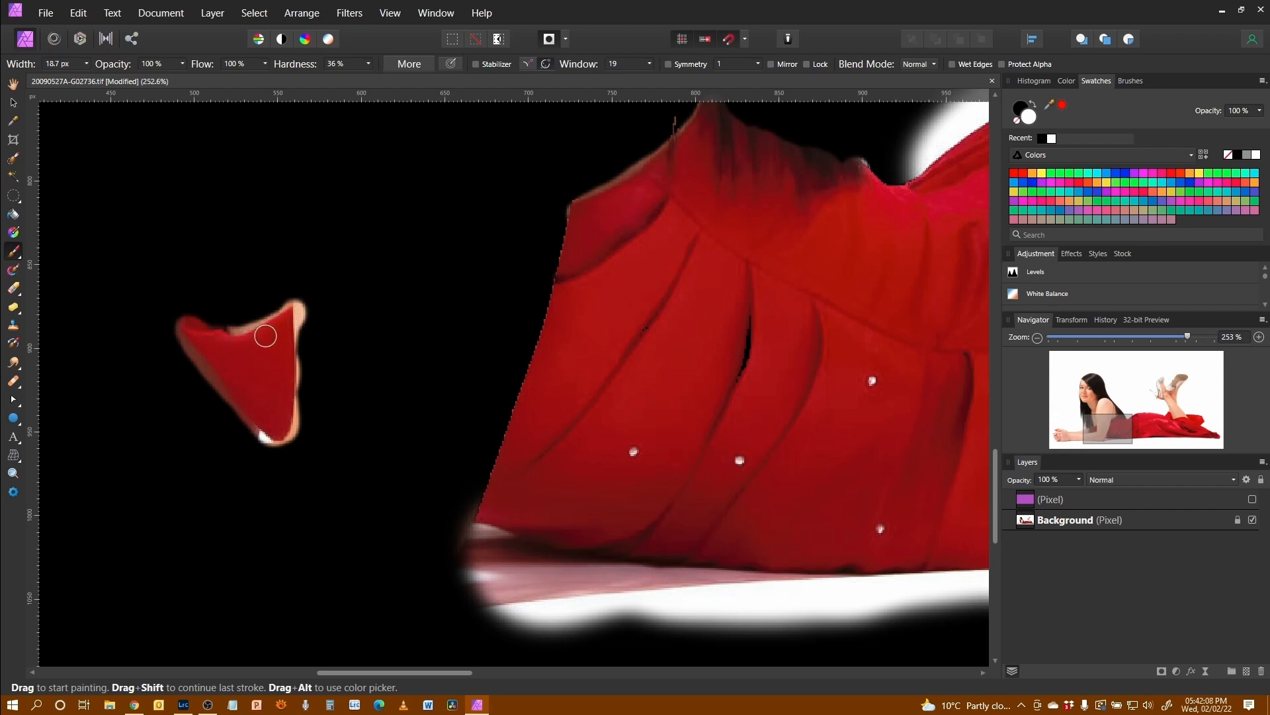
mouse_move(291, 341)
mouse_down()
mouse_move(277, 443)
mouse_move(229, 404)
mouse_move(195, 345)
mouse_up()
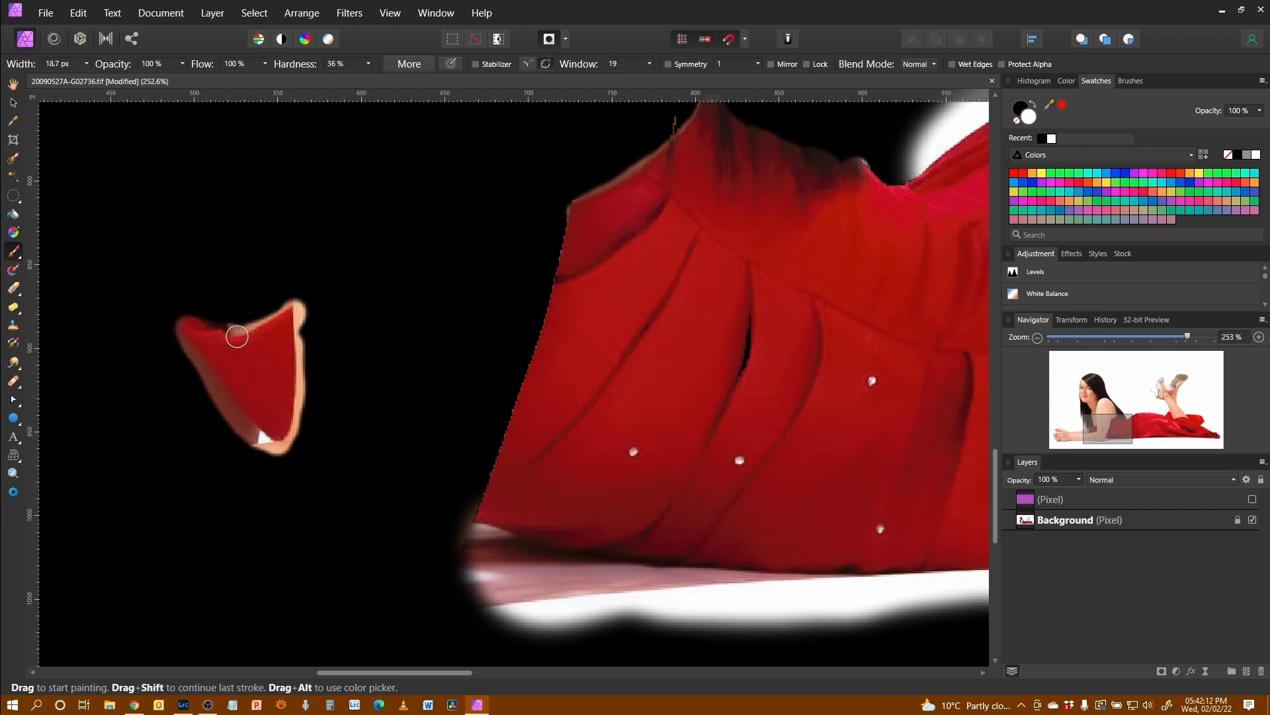
- Swap to black and paint the skin out of the mask along the outer edge of the small neckline piece with an 18.7 px brush
key(x)
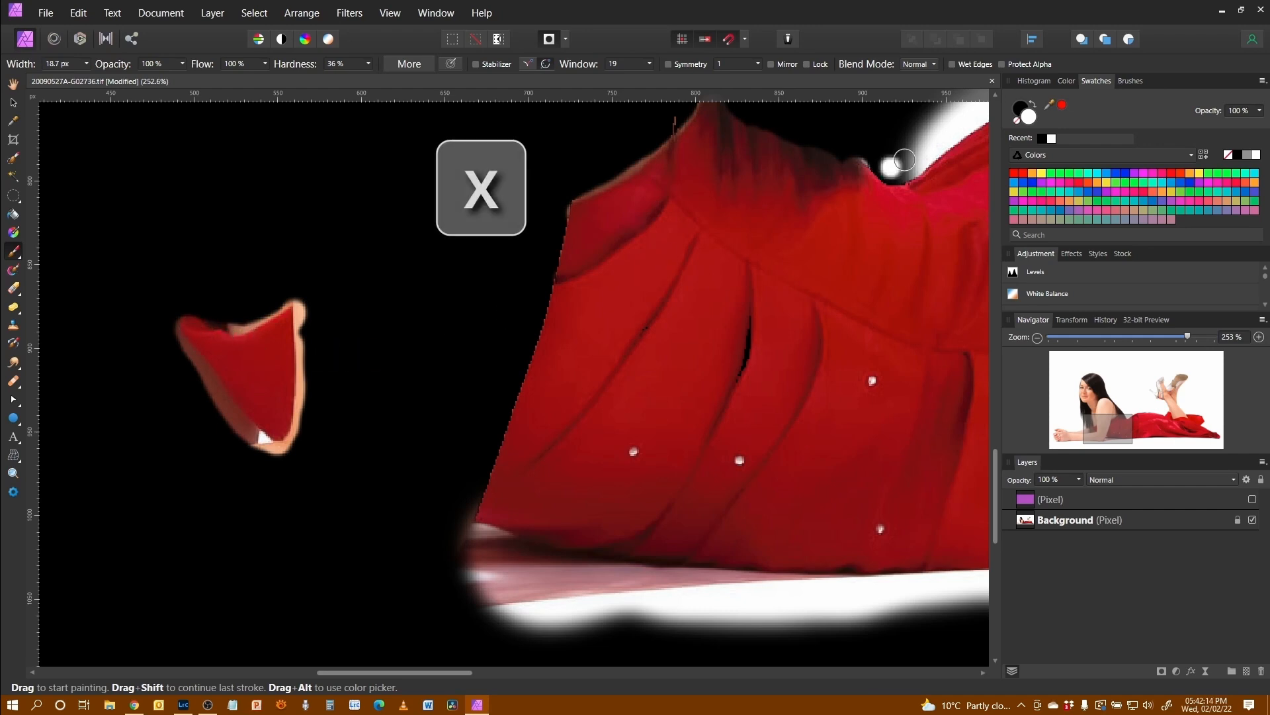
click(1019, 114)
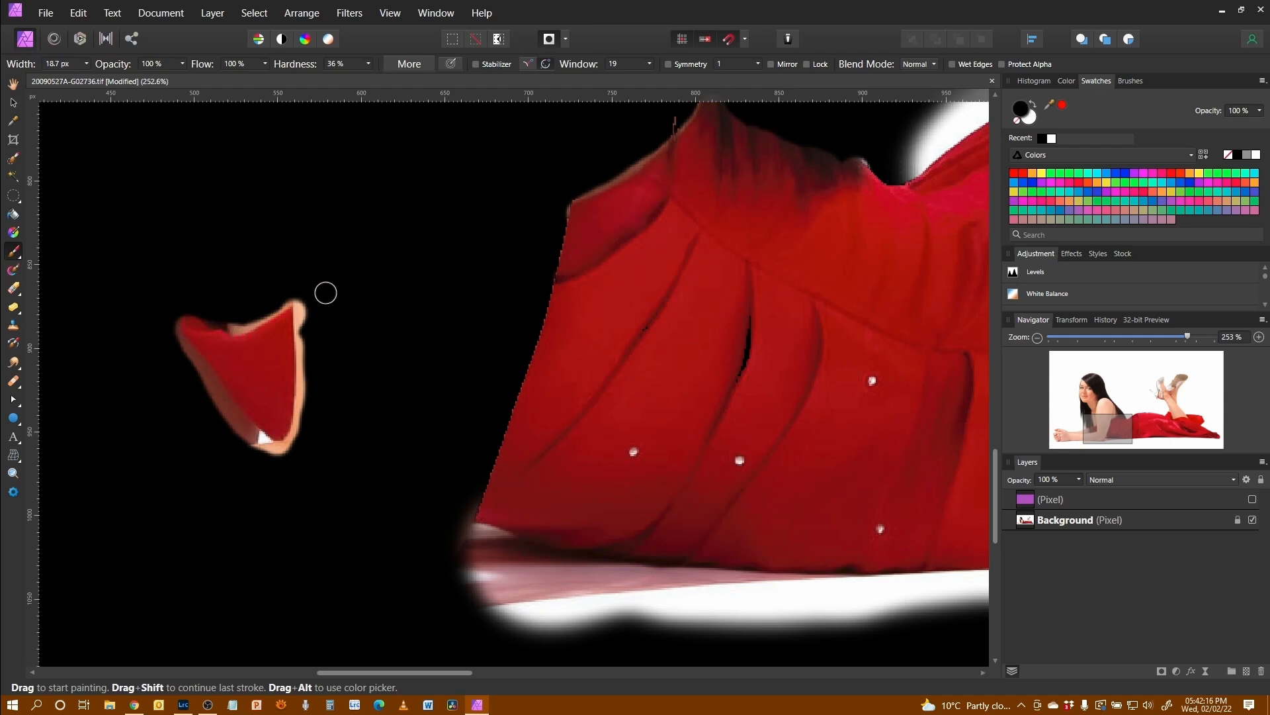
mouse_move(307, 319)
mouse_down()
mouse_move(306, 399)
mouse_move(310, 354)
mouse_up()
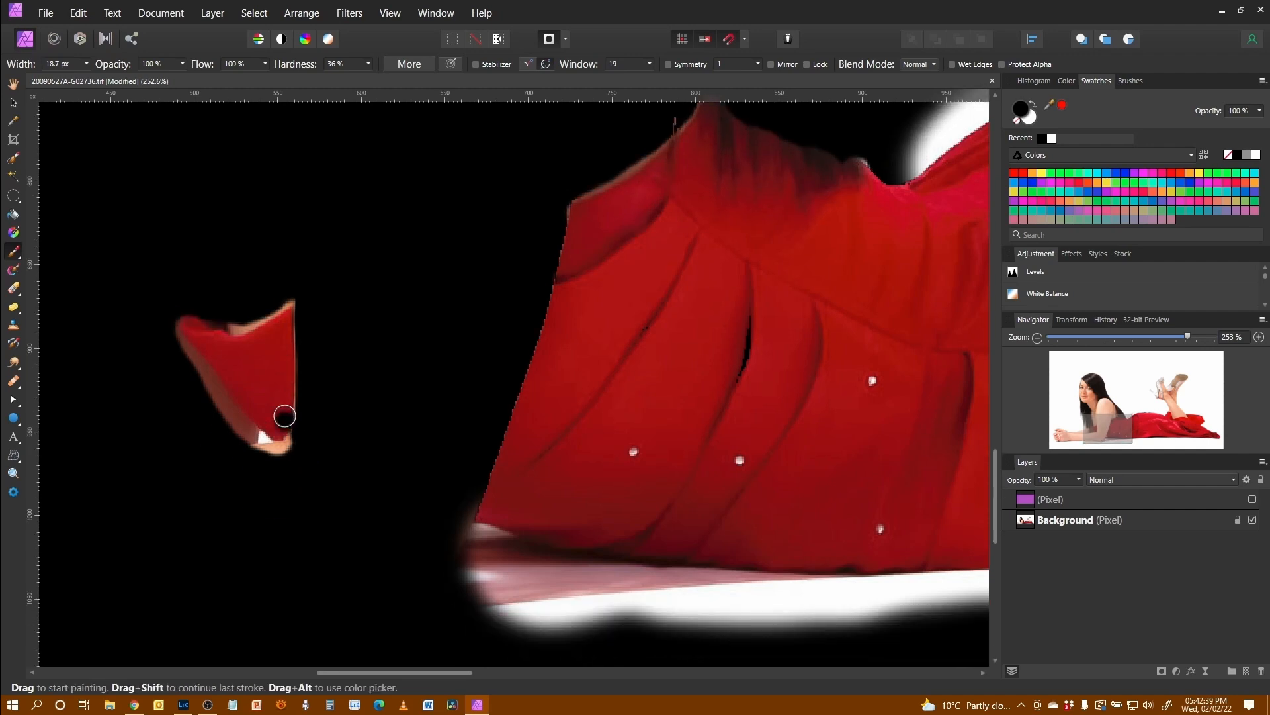
- Paint black with an 11.5 px brush to trim the neckline piece's lower tip, upper edge and remaining side
scroll(285, 415, up, 3)
key(bracketleft)
key(bracketleft)
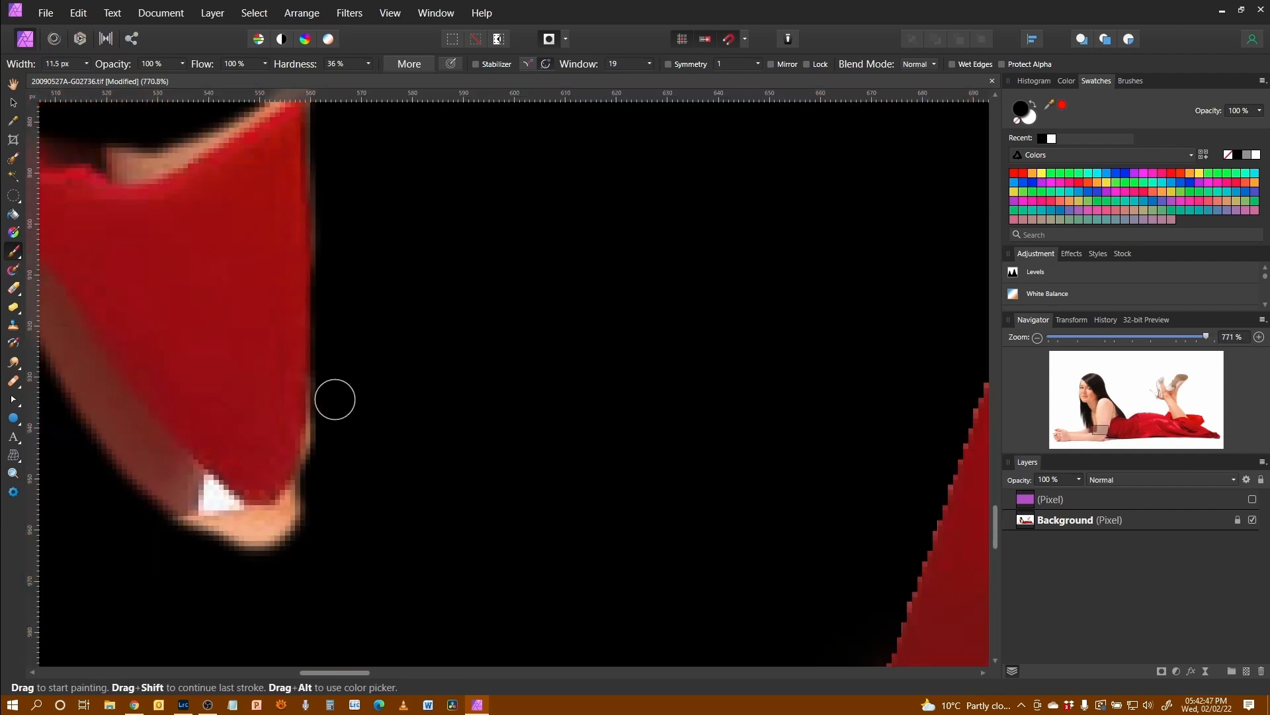
mouse_move(148, 505)
mouse_down()
mouse_move(192, 488)
mouse_move(244, 519)
mouse_move(315, 487)
mouse_up()
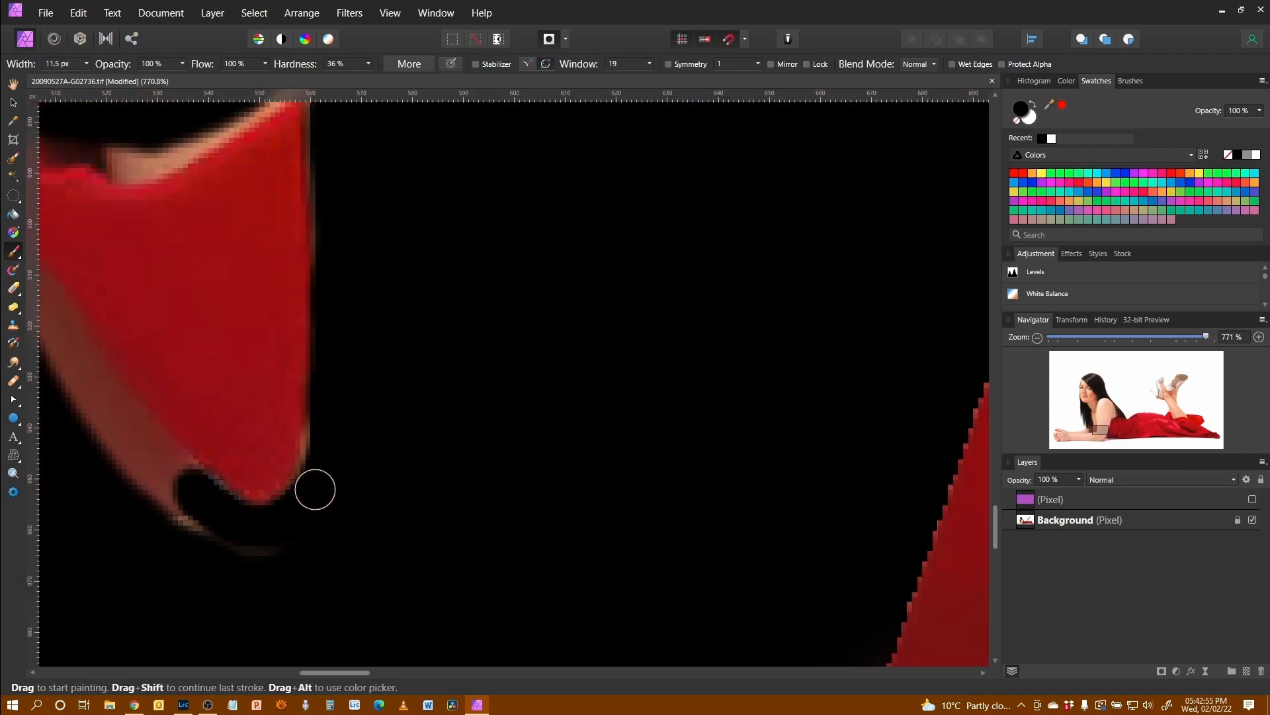
mouse_move(128, 133)
mouse_down()
mouse_move(153, 156)
mouse_move(260, 94)
mouse_move(298, 99)
mouse_up()
scroll(401, 325, left, 5)
mouse_move(170, 159)
mouse_down()
mouse_move(287, 351)
mouse_move(205, 306)
mouse_move(299, 346)
mouse_move(367, 443)
mouse_up()
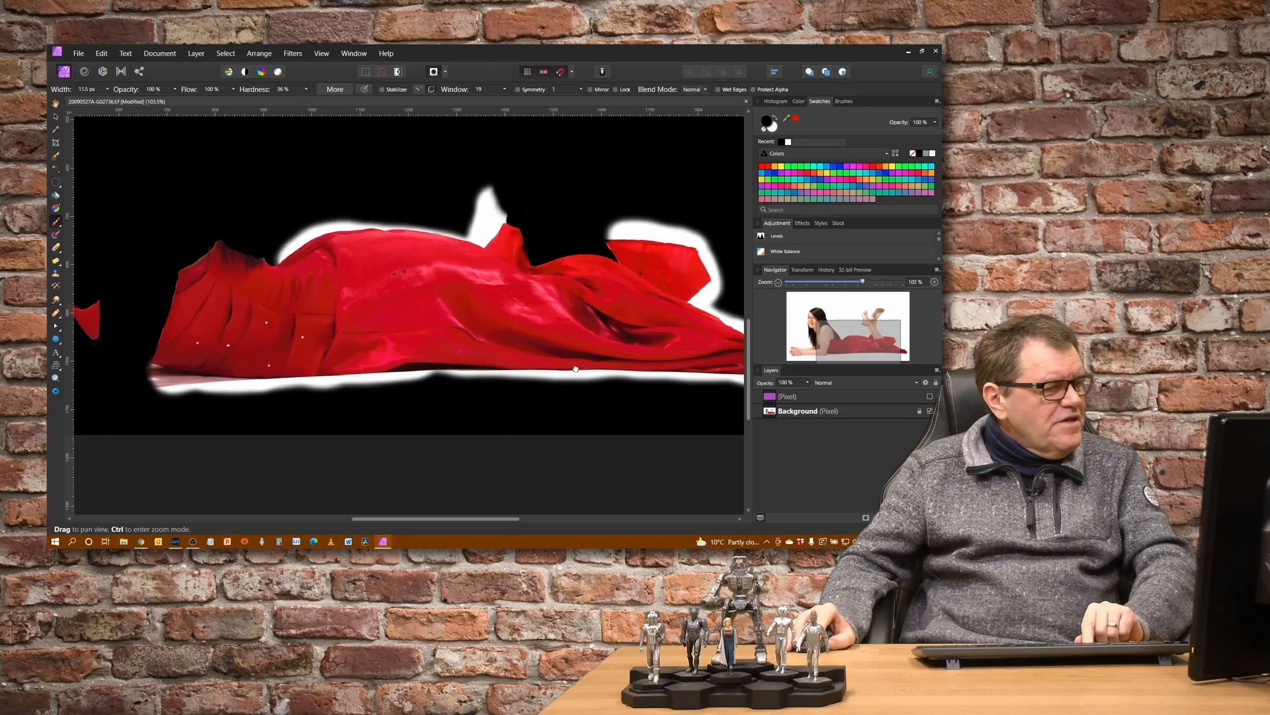
- Leave the quick mask, mask the purple pixel layer with the dress selection, and show that layer with the selection cleared
mouse_move(581, 377)
mouse_down()
mouse_move(476, 348)
mouse_move(608, 324)
mouse_up()
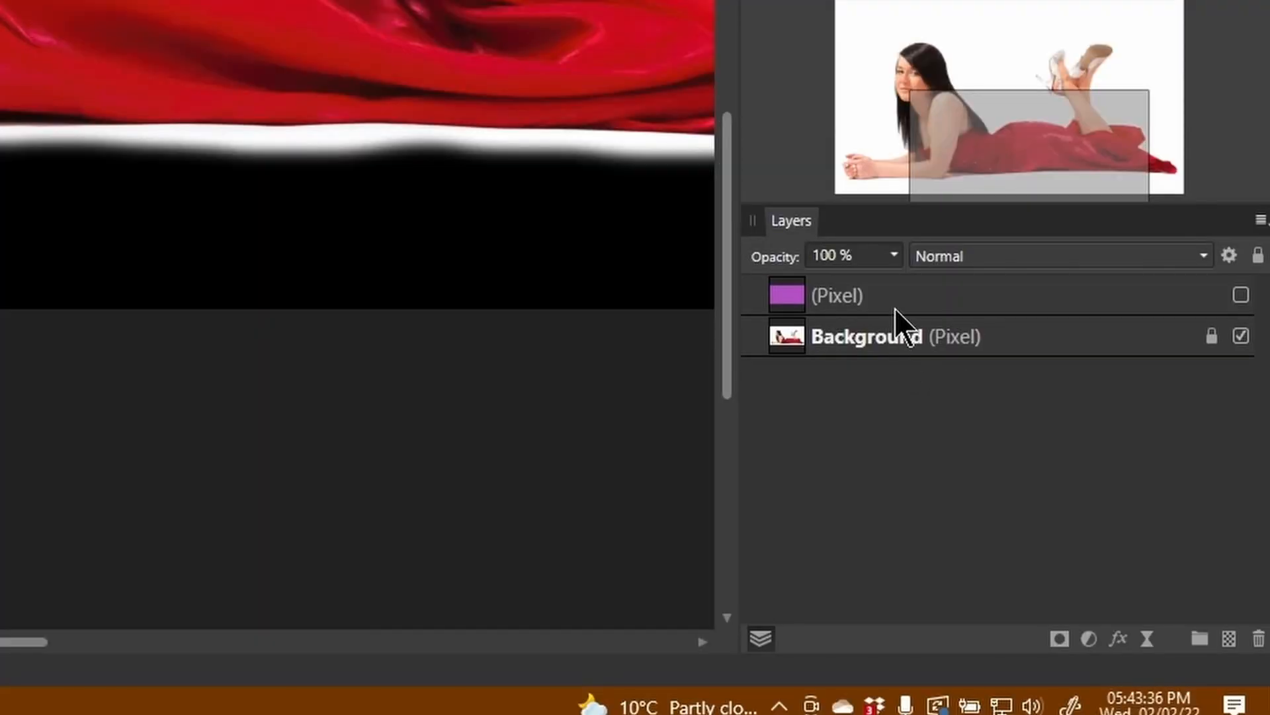
click(804, 392)
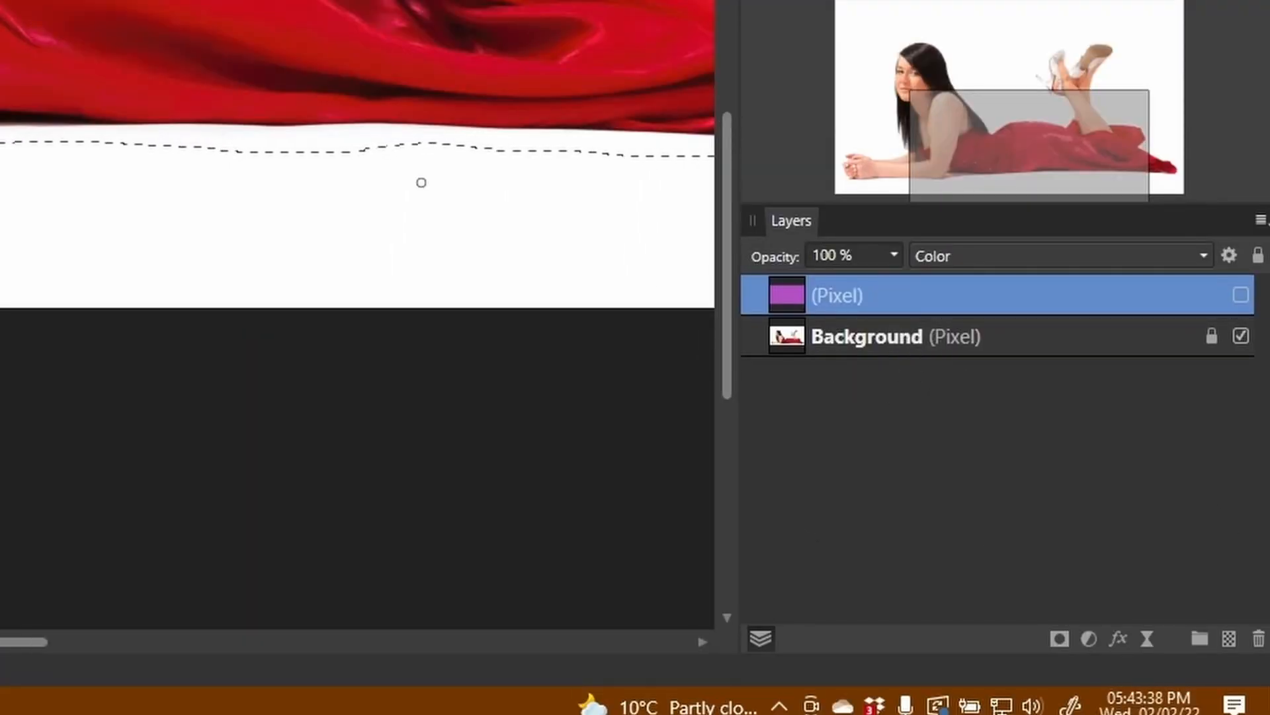
key(ctrl+0)
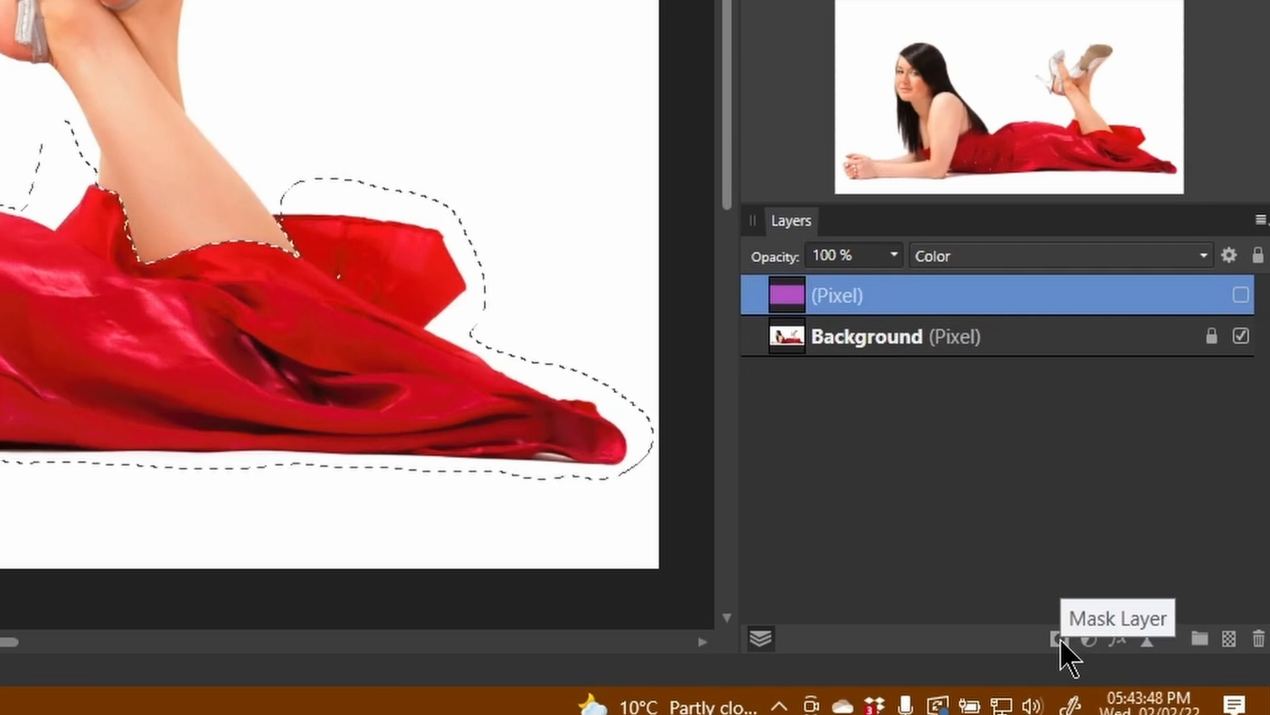
click(1060, 638)
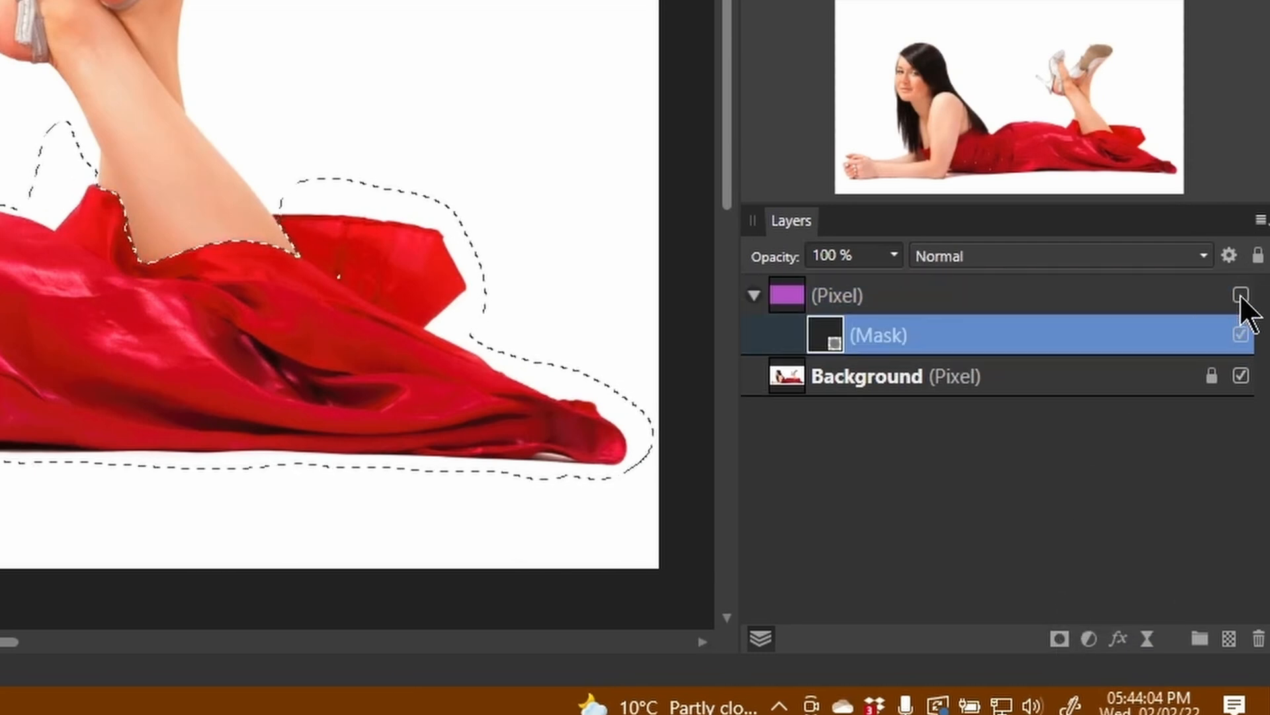
click(1240, 295)
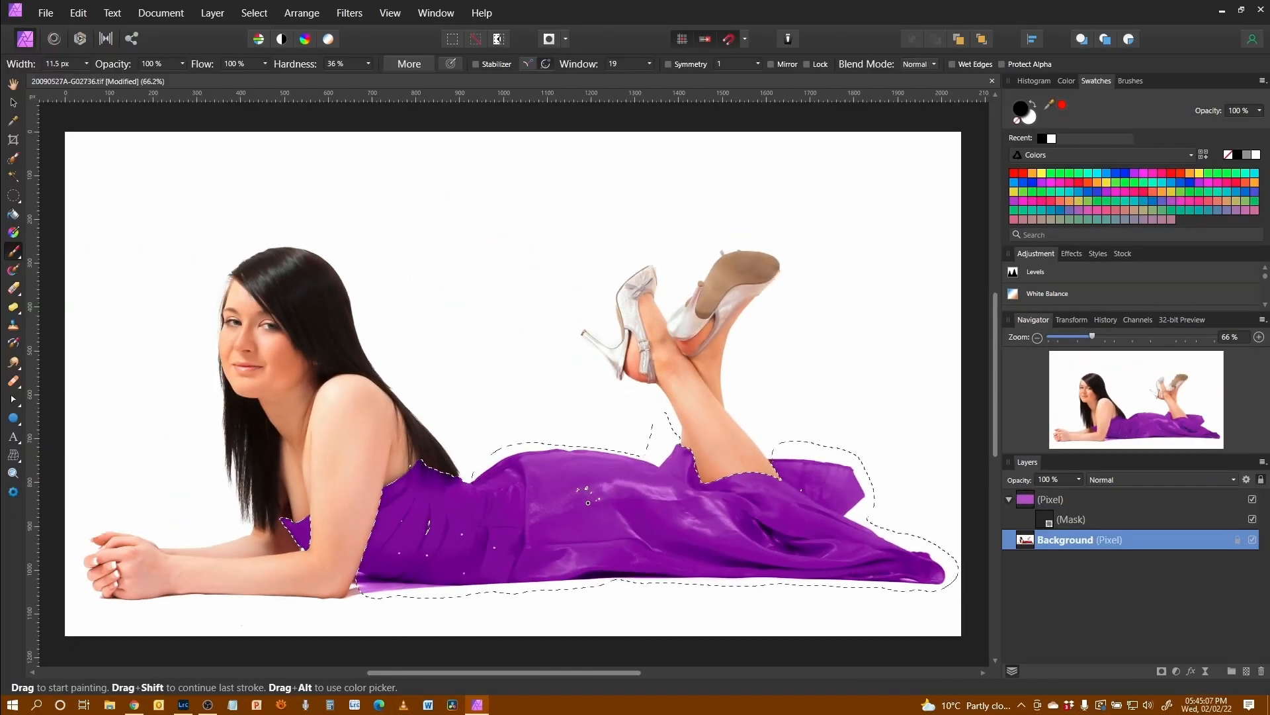
key(ctrl+d)
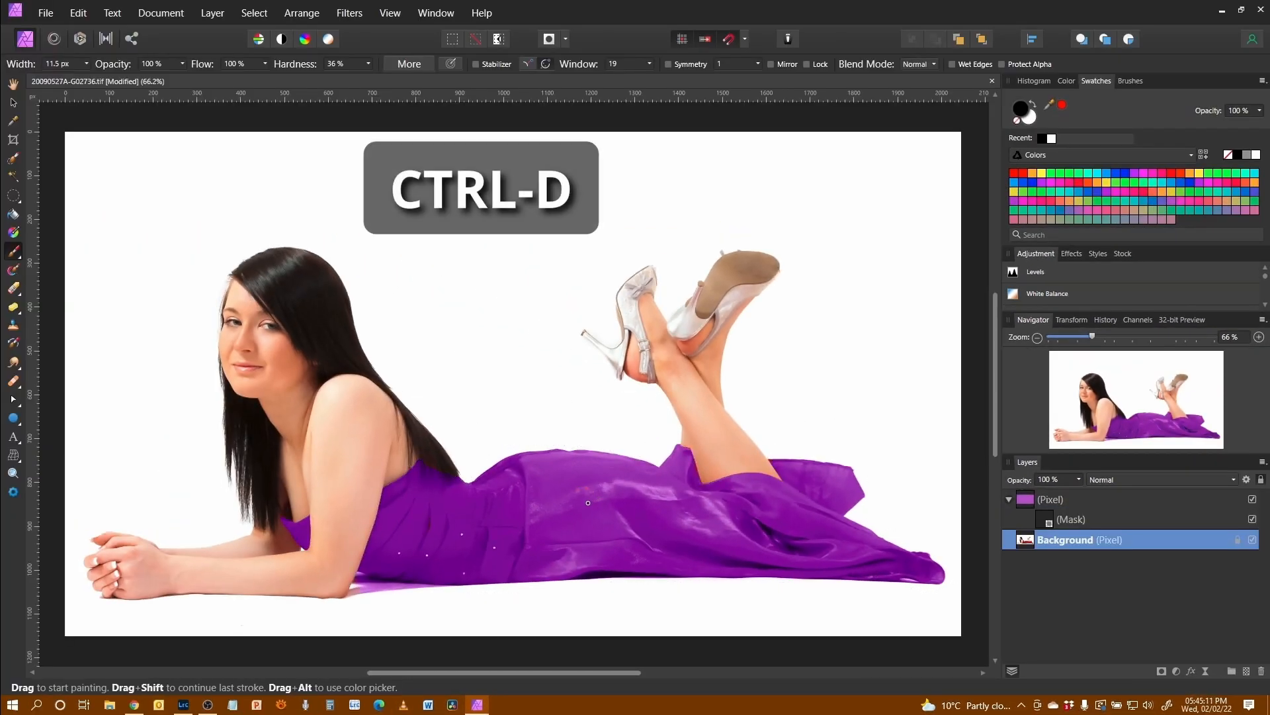
- Select the purple layer's mask and paint white over the red specks on the upper skirt with a 40.4 px brush
key(ctrl+plus)
key(ctrl+plus)
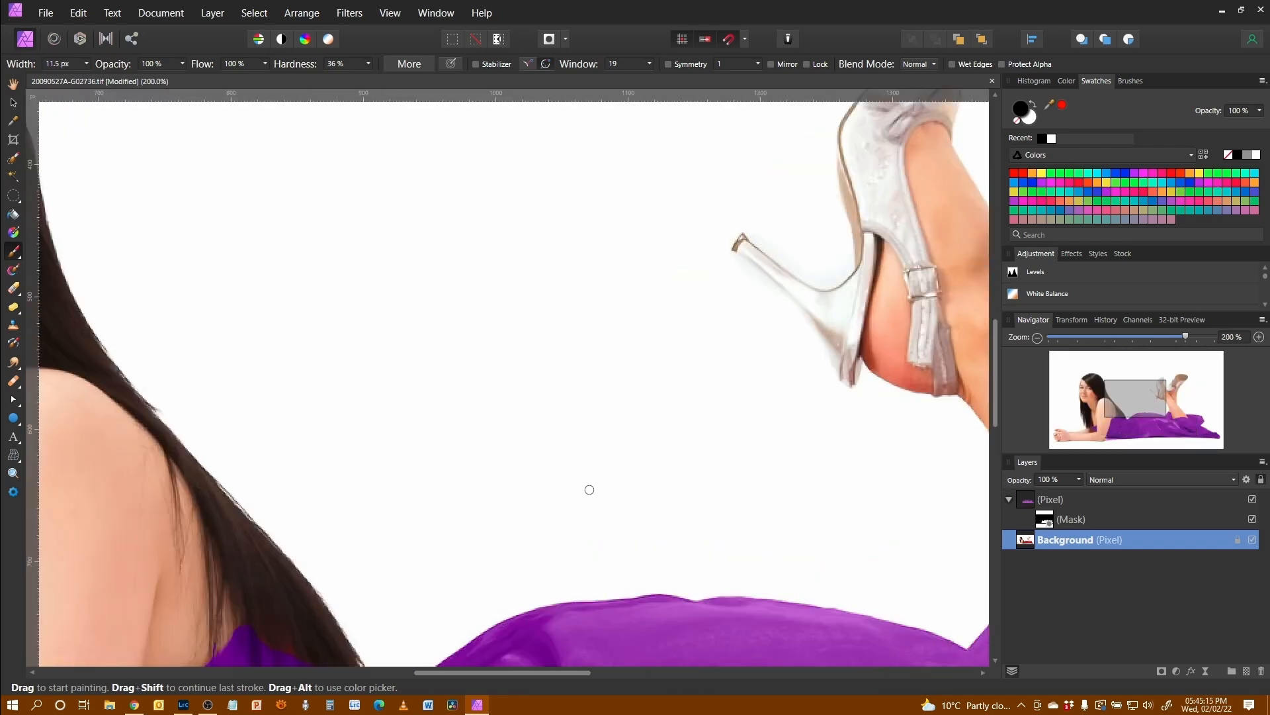
key(space)
drag(723, 631, 661, 245)
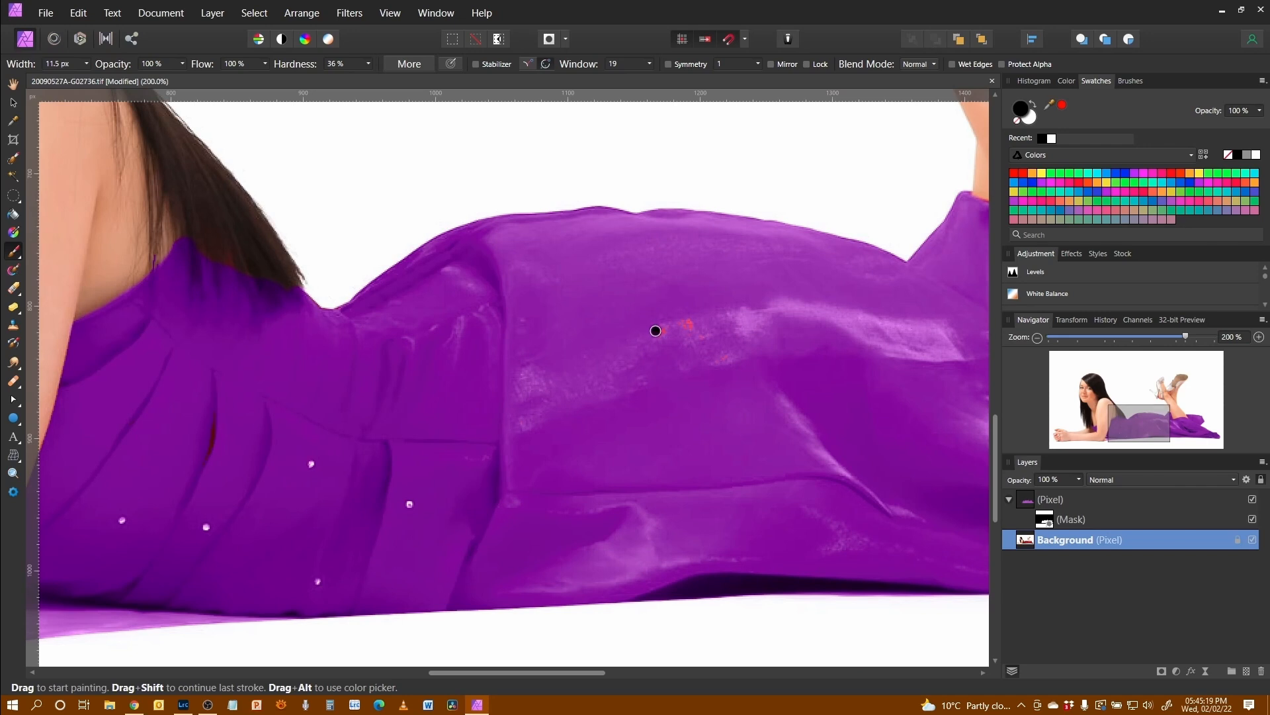
click(1053, 523)
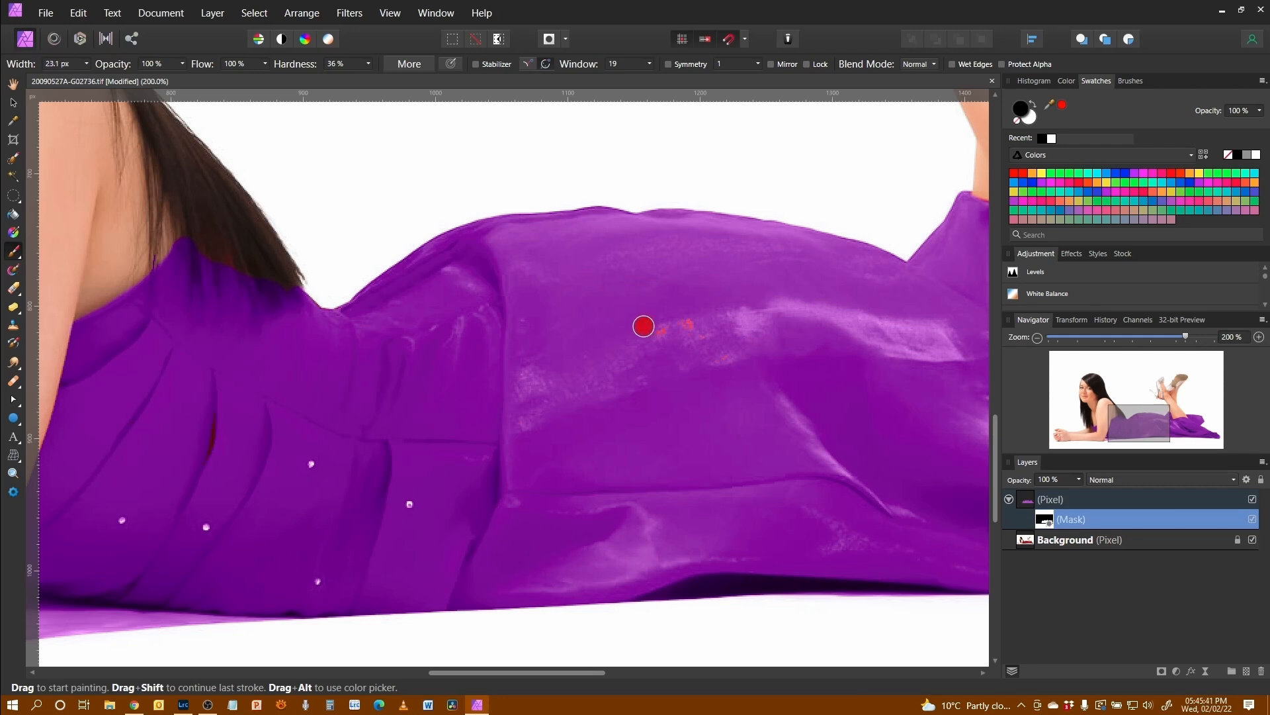
key(bracketright)
mouse_move(668, 323)
mouse_down()
mouse_move(707, 349)
mouse_move(665, 339)
mouse_up()
key(x)
- Paint white into the mask with a 15.2 px brush over the red fringes where the skirt meets the legs
key(space)
mouse_move(867, 448)
mouse_down()
mouse_move(505, 419)
mouse_move(431, 437)
mouse_up()
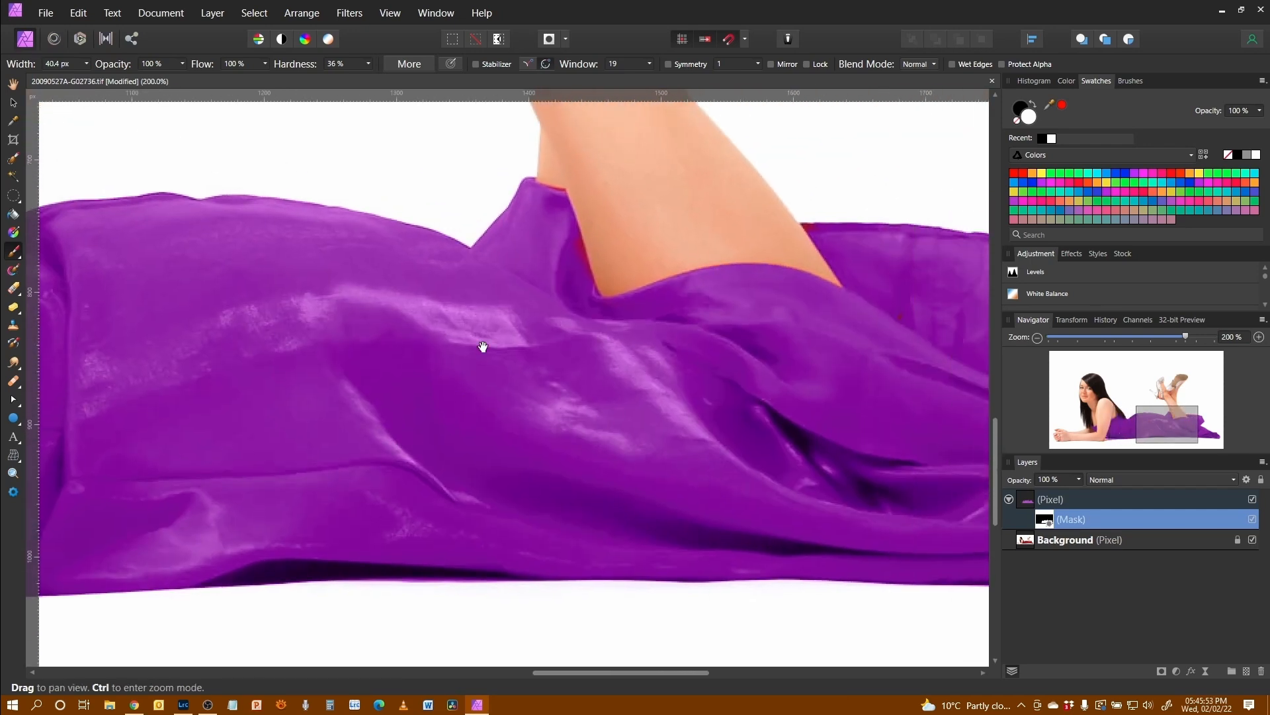
drag(510, 303, 452, 446)
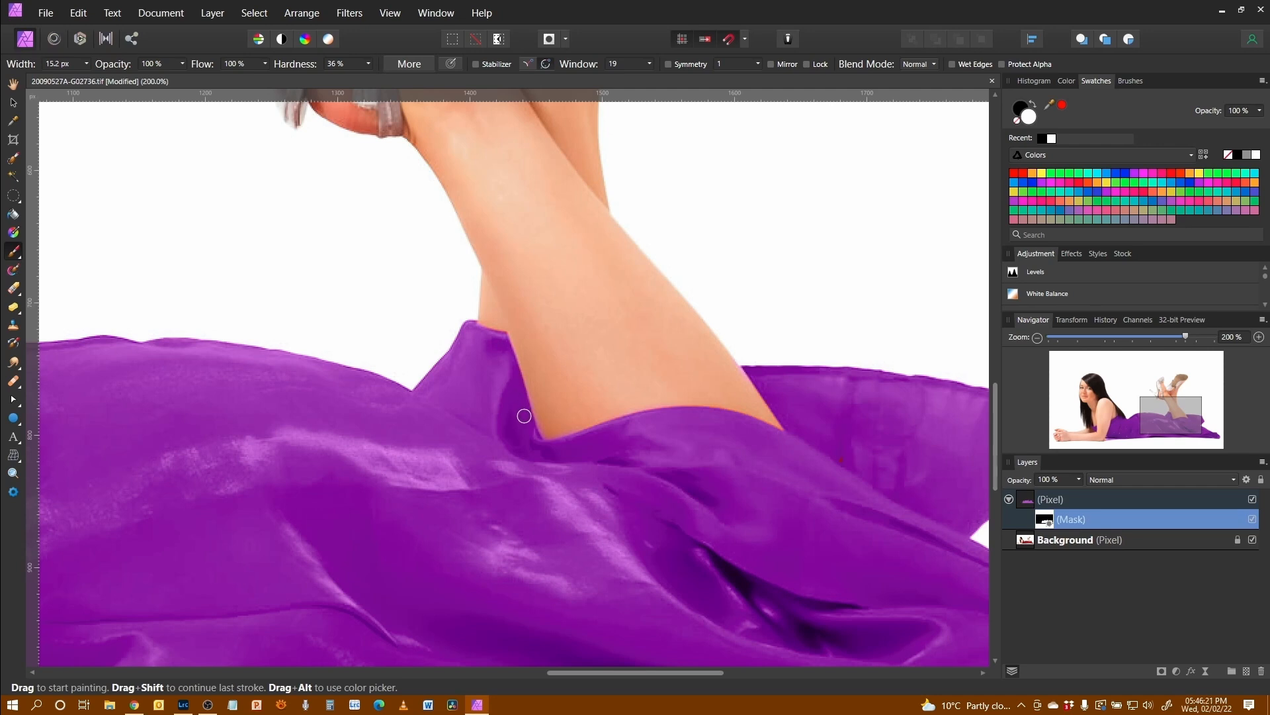
drag(871, 587, 993, 417)
drag(315, 426, 1066, 368)
drag(541, 413, 680, 397)
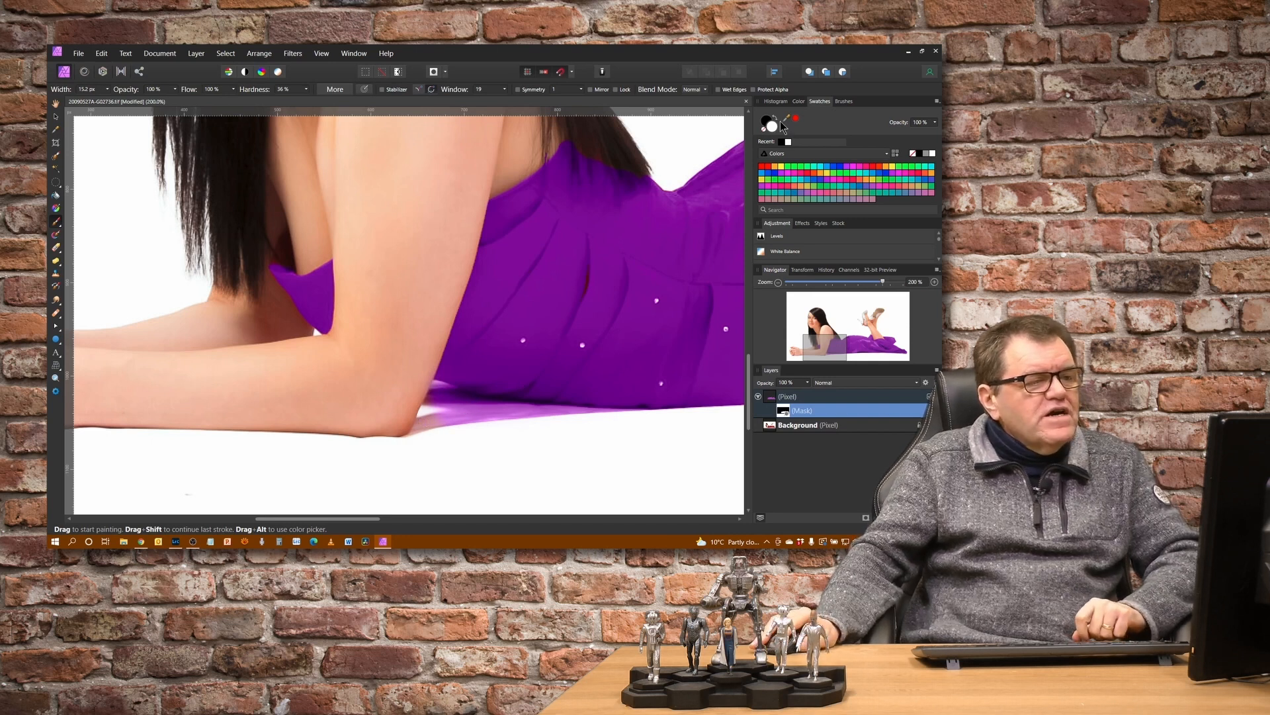
- Swap to black, set the brush opacity to 31%, and paint the purple out of the floor reflection beside the elbow with a 46.6 px brush
key(x)
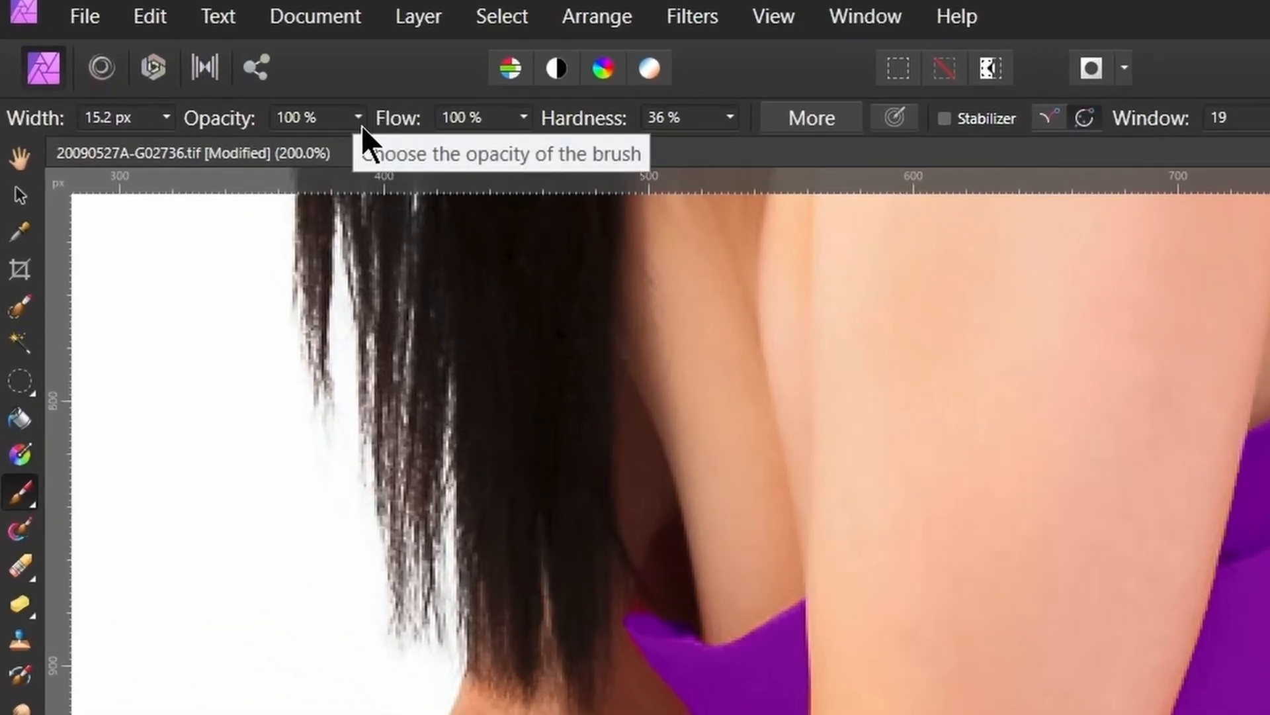
click(361, 125)
click(361, 145)
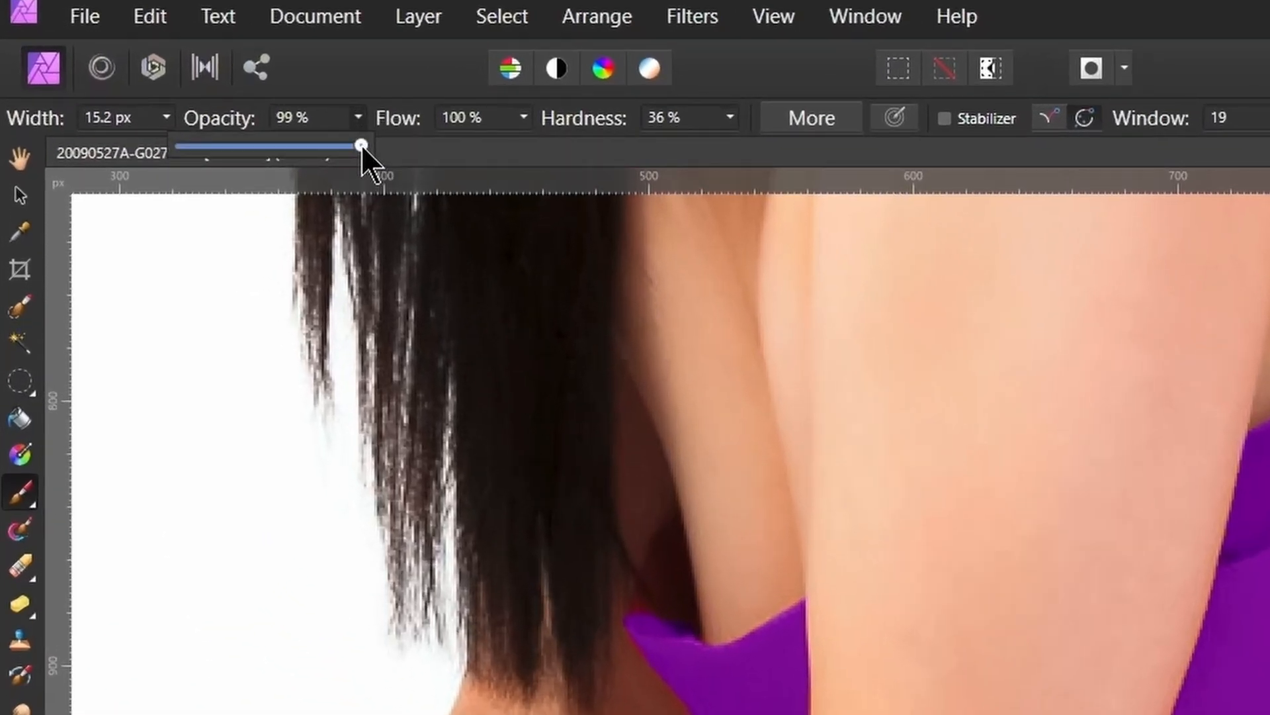
drag(234, 157, 237, 156)
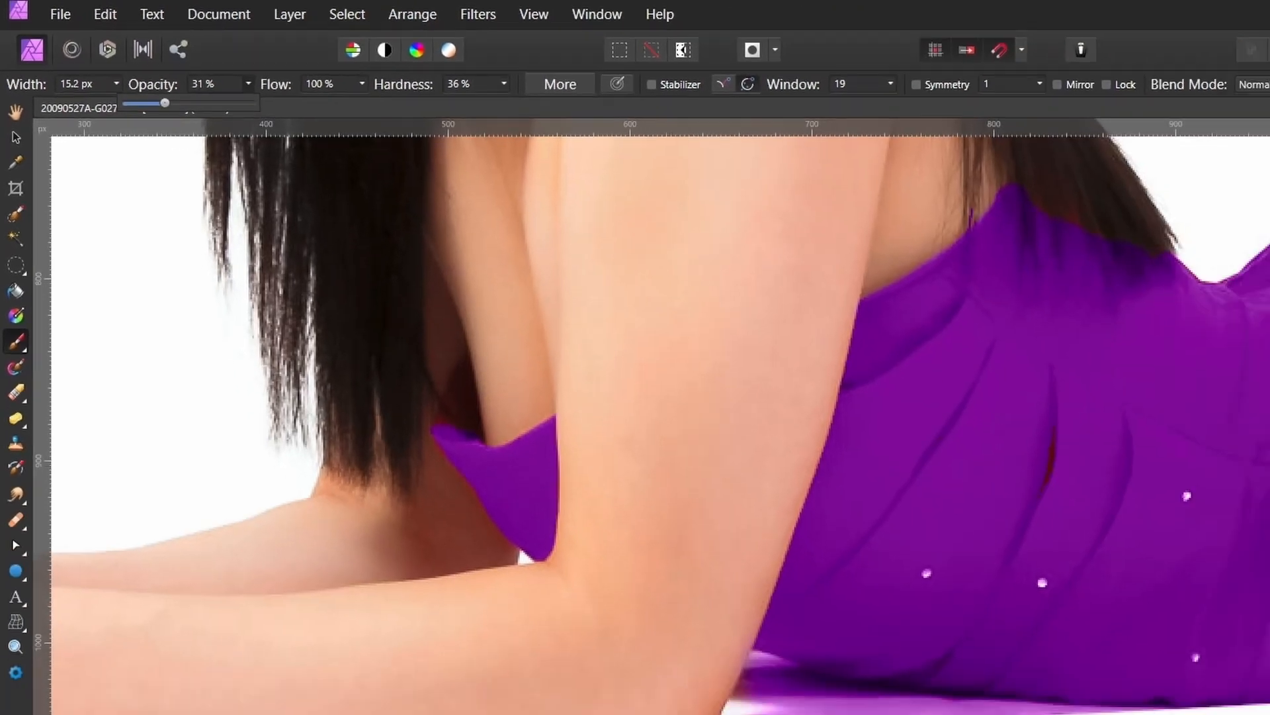
key(])
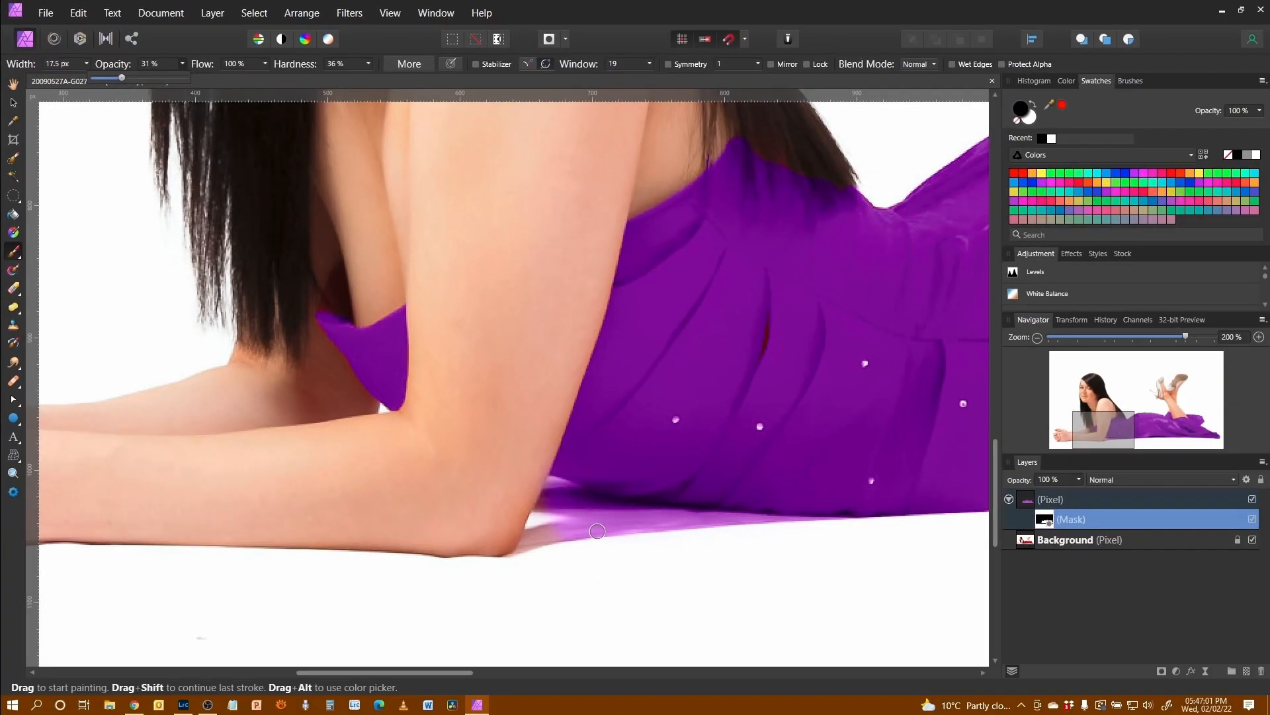
key(])
key(])
mouse_move(583, 525)
mouse_down()
mouse_move(609, 540)
mouse_move(677, 538)
mouse_move(572, 548)
mouse_move(556, 530)
mouse_move(567, 550)
mouse_move(625, 550)
mouse_move(551, 526)
mouse_move(553, 508)
mouse_move(629, 541)
mouse_move(599, 545)
mouse_move(565, 521)
mouse_move(585, 545)
mouse_move(723, 546)
mouse_move(565, 521)
mouse_move(573, 532)
mouse_move(570, 513)
mouse_move(647, 535)
mouse_move(573, 521)
mouse_move(556, 532)
mouse_move(695, 551)
mouse_move(563, 501)
mouse_move(578, 540)
mouse_move(774, 536)
mouse_move(611, 535)
mouse_move(558, 504)
mouse_up()
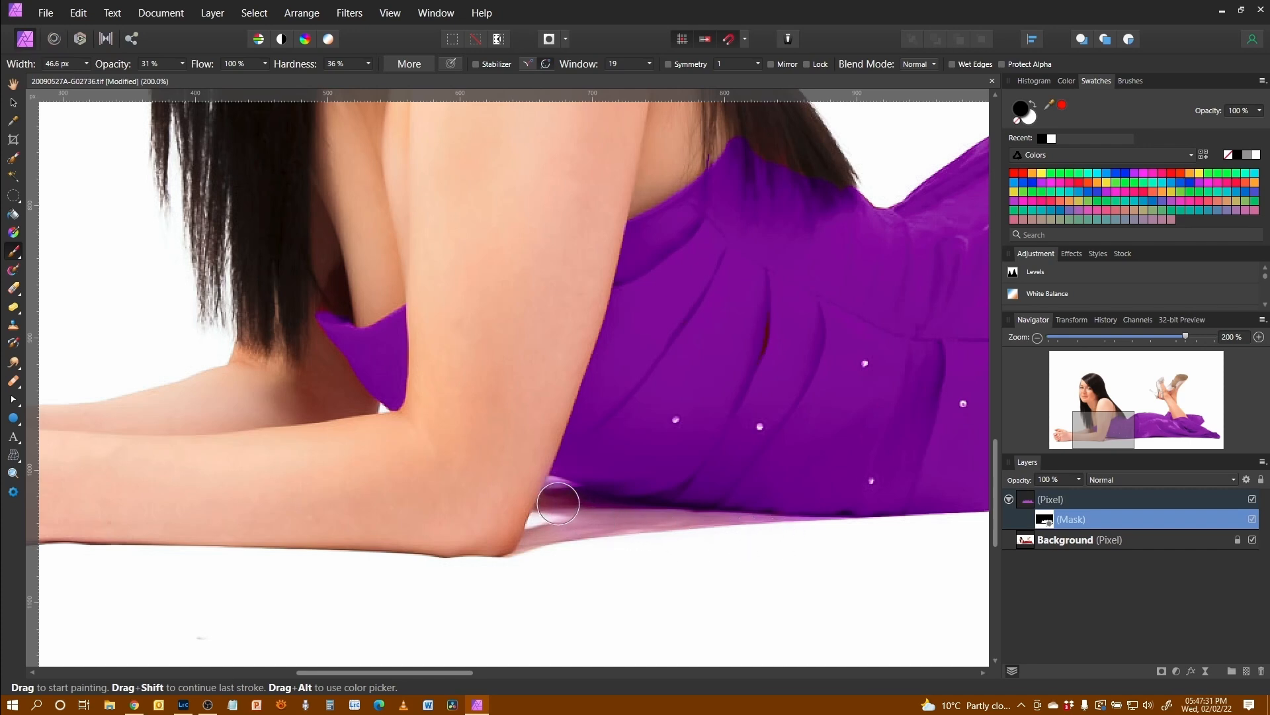
- Blend the dress into the hair at the model's back by painting white into the mask with a 17.6 px brush at 31% opacity
key(bracketleft)
key(bracketleft)
key(bracketleft)
key(bracketleft)
key(alt+space)
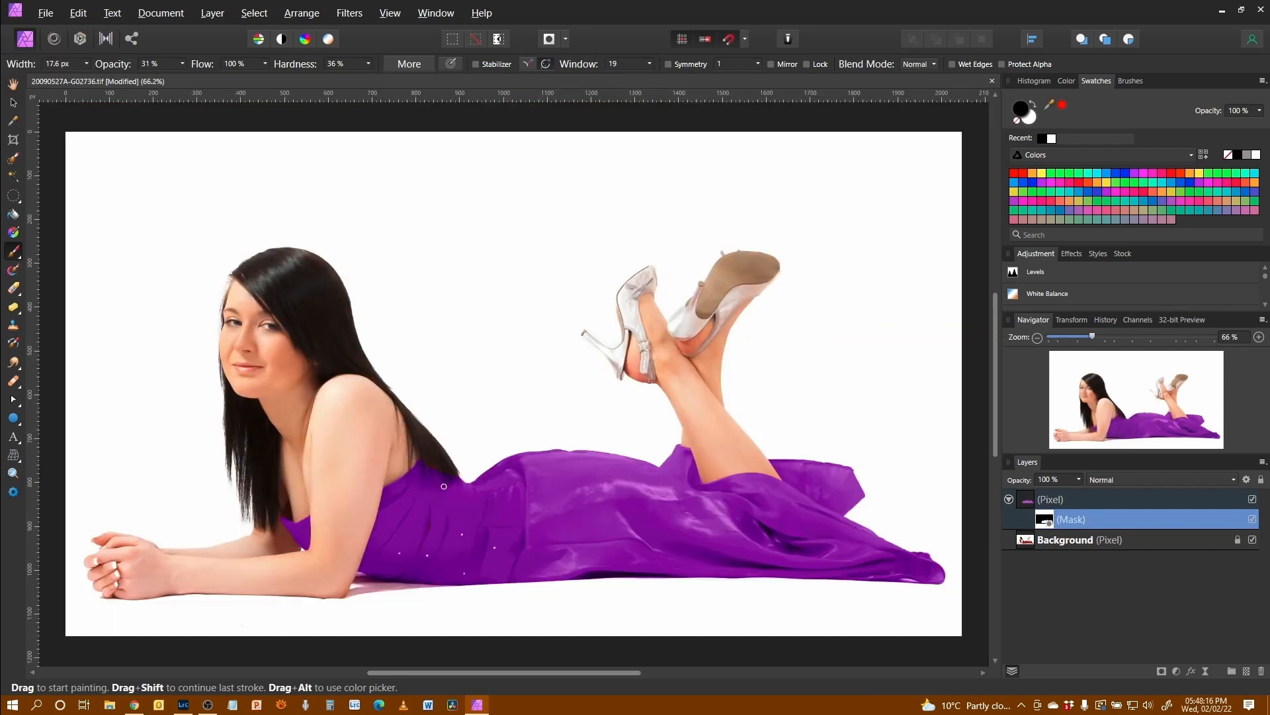
scroll(444, 486, up, 10)
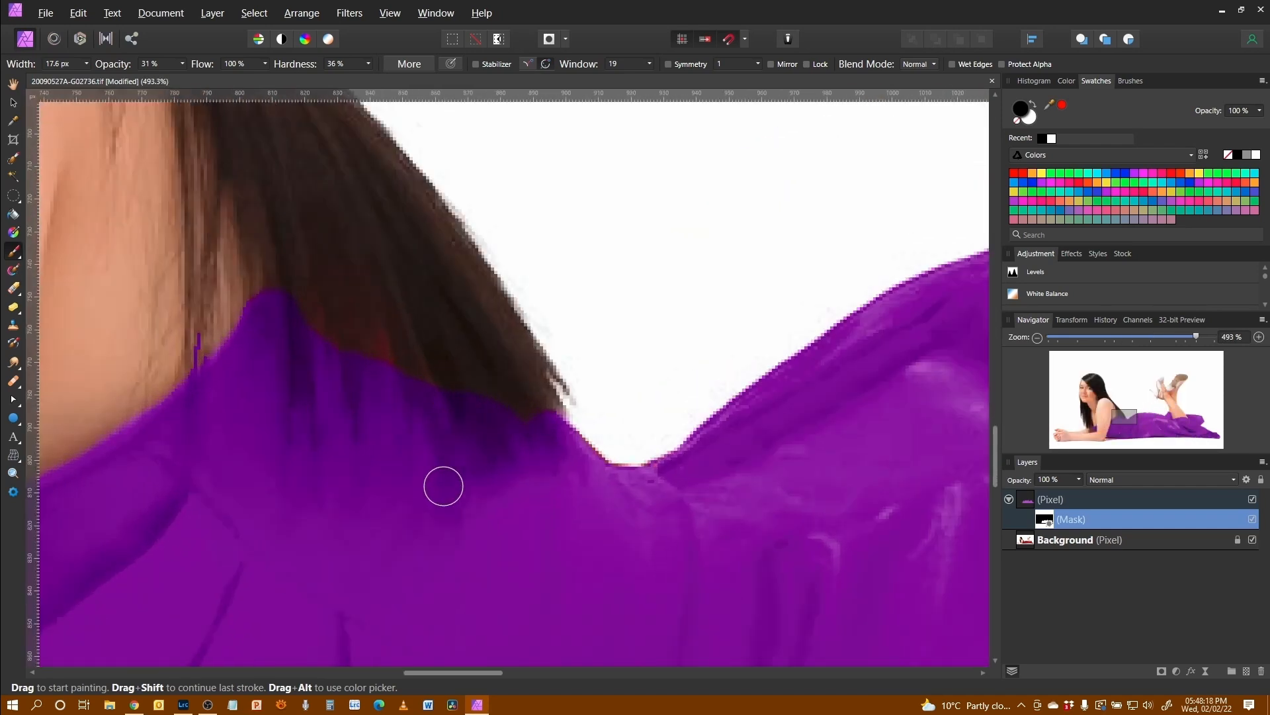
scroll(444, 486, up, 1)
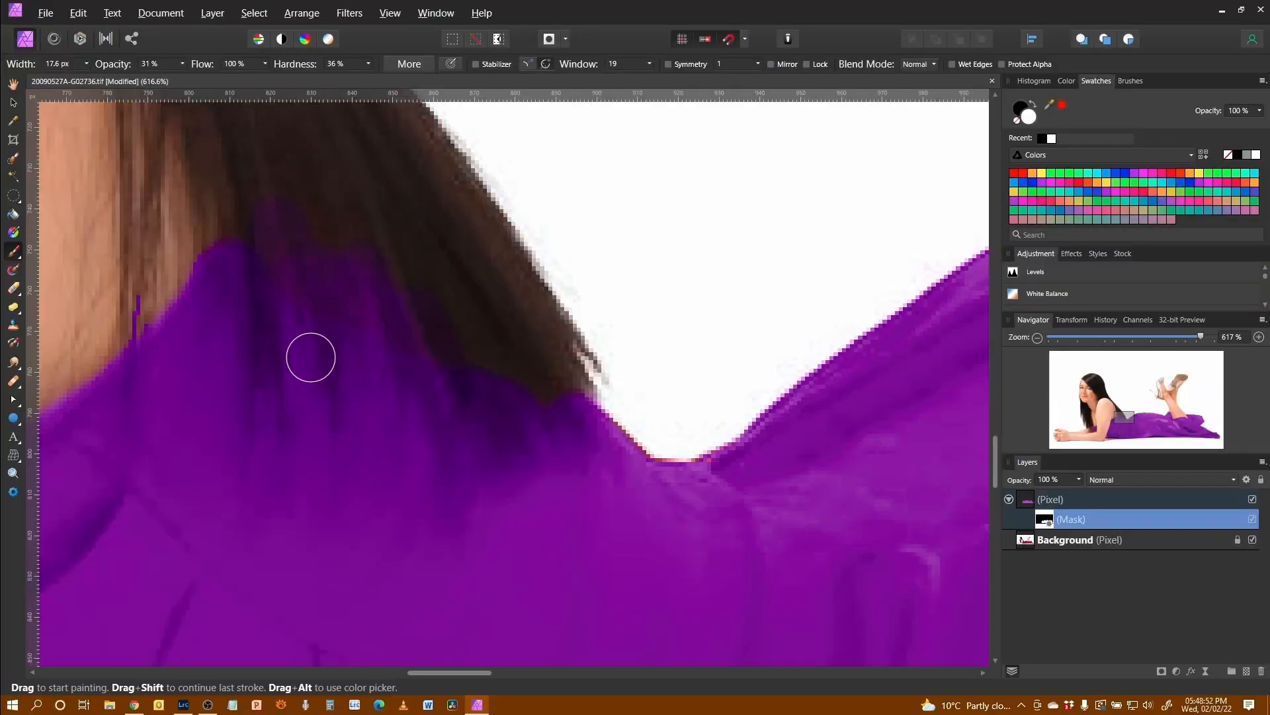
key(space)
drag(238, 388, 737, 221)
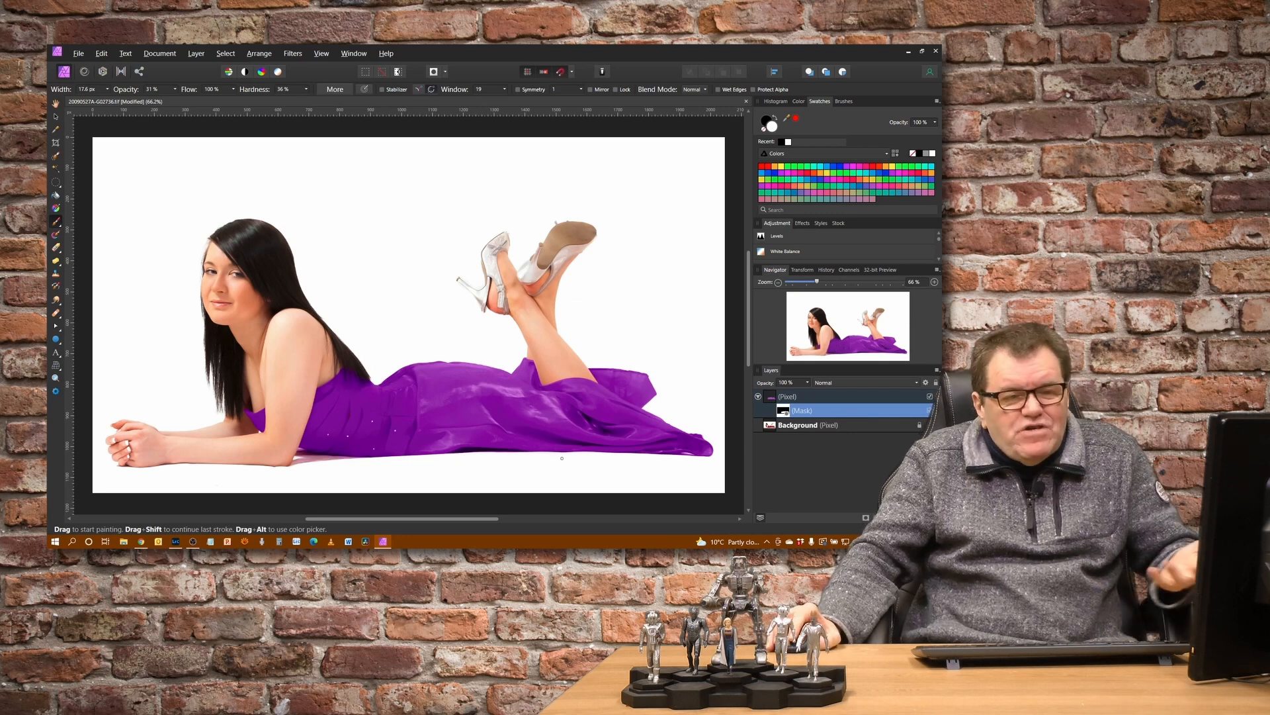
- Select the masked colour layer and flood fill it with teal from the swatches
click(802, 399)
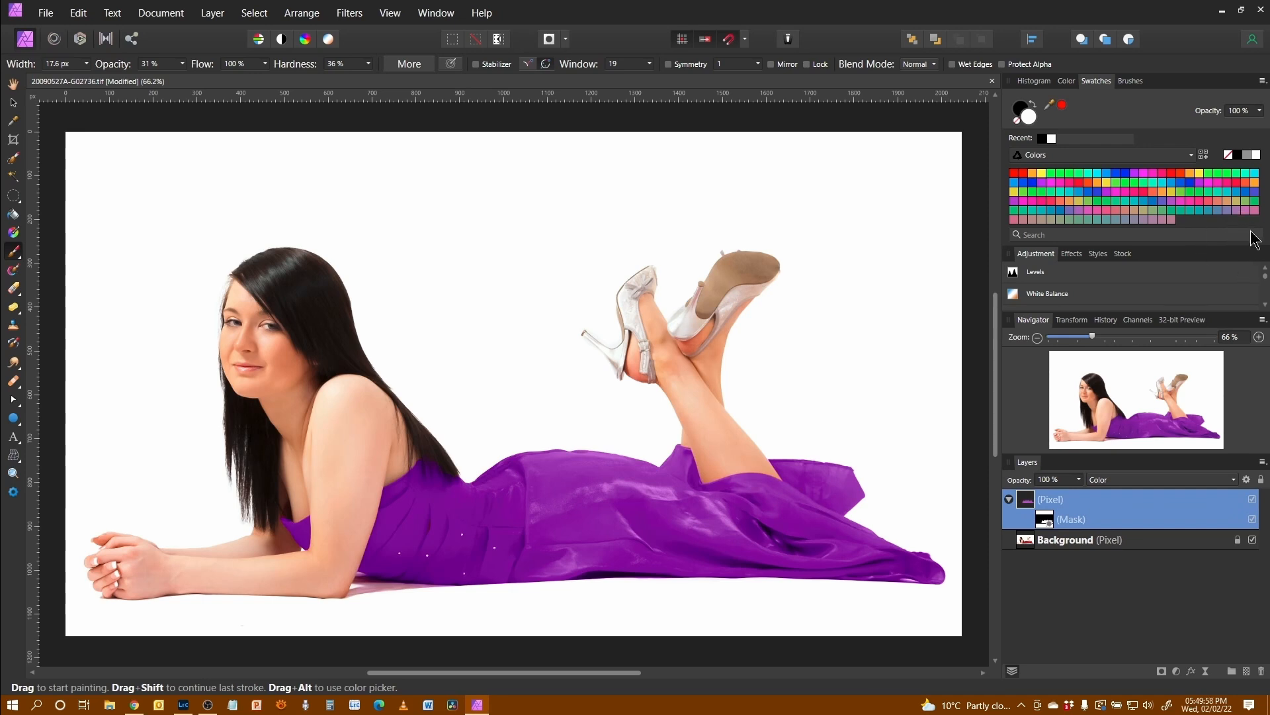
click(1042, 211)
click(12, 214)
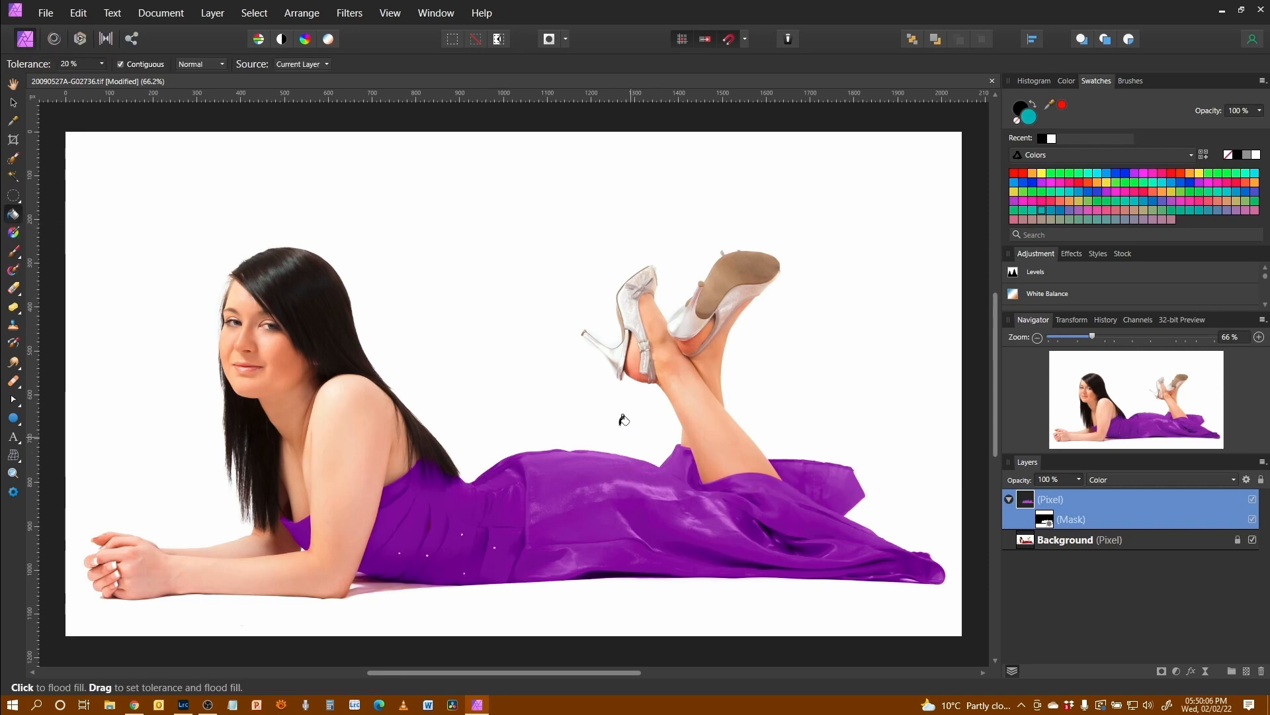
click(547, 361)
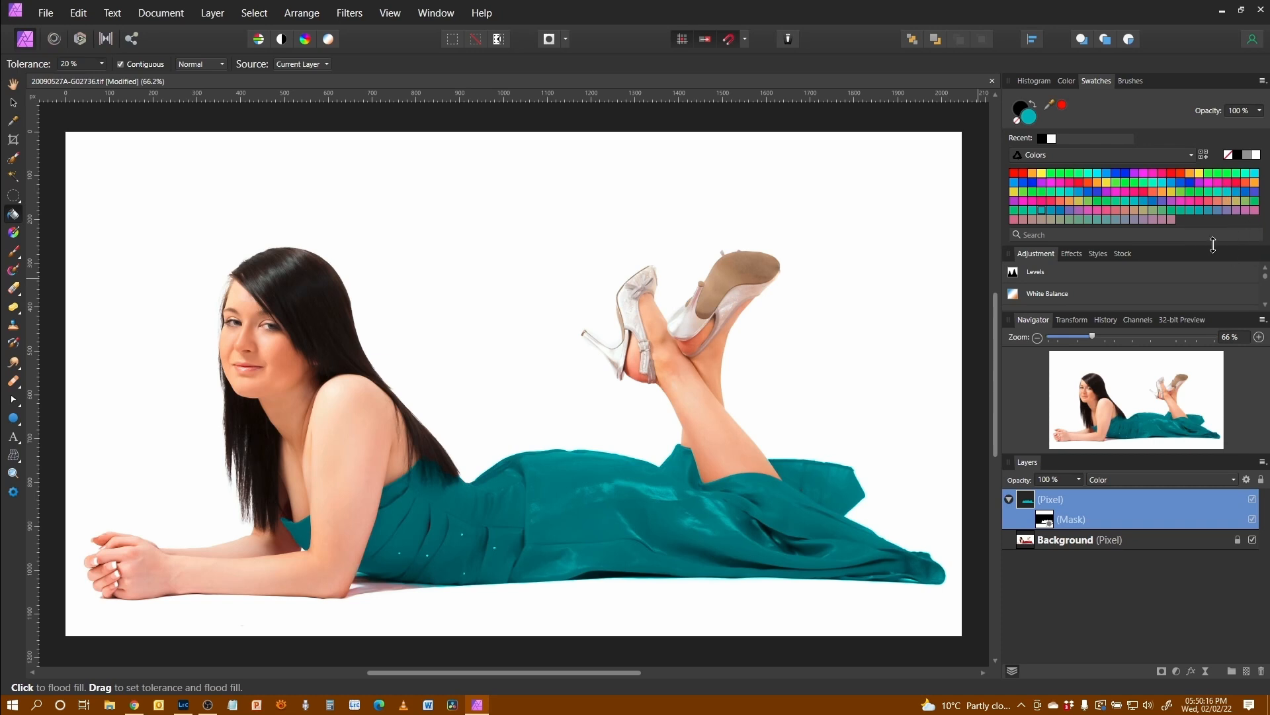
- Flood fill the masked colour layer with a dusky pink swatch
click(1014, 221)
click(541, 462)
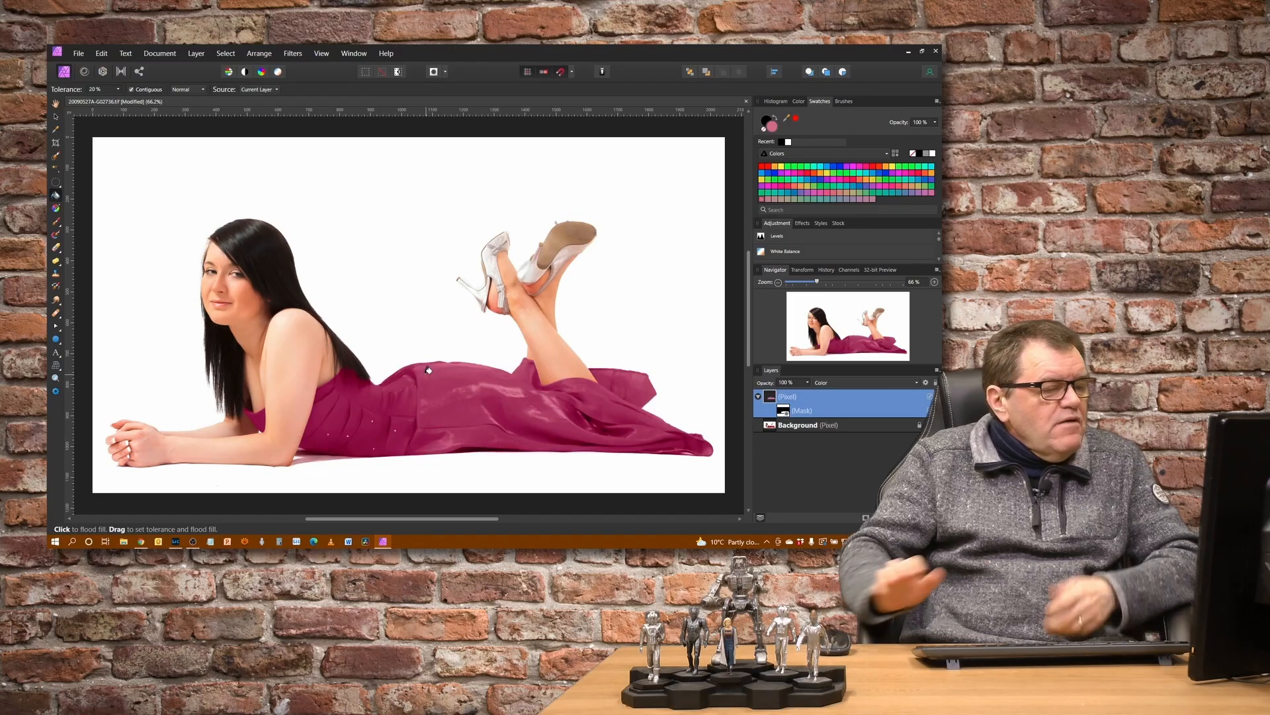